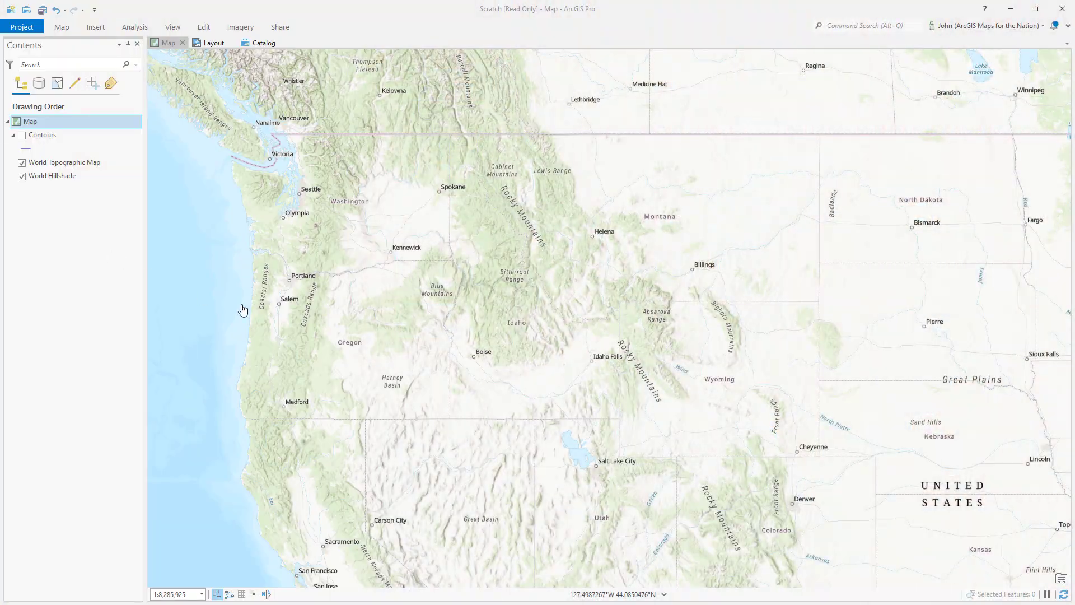
- Zoom the map toward the Pacific Northwest and switch on the Contours layer
{"action": "scroll", "coordinate": [392, 325], "scroll_direction": "down", "scroll_amount": 2}
{"action": "scroll", "coordinate": [457, 312], "scroll_direction": "up", "scroll_amount": 4}
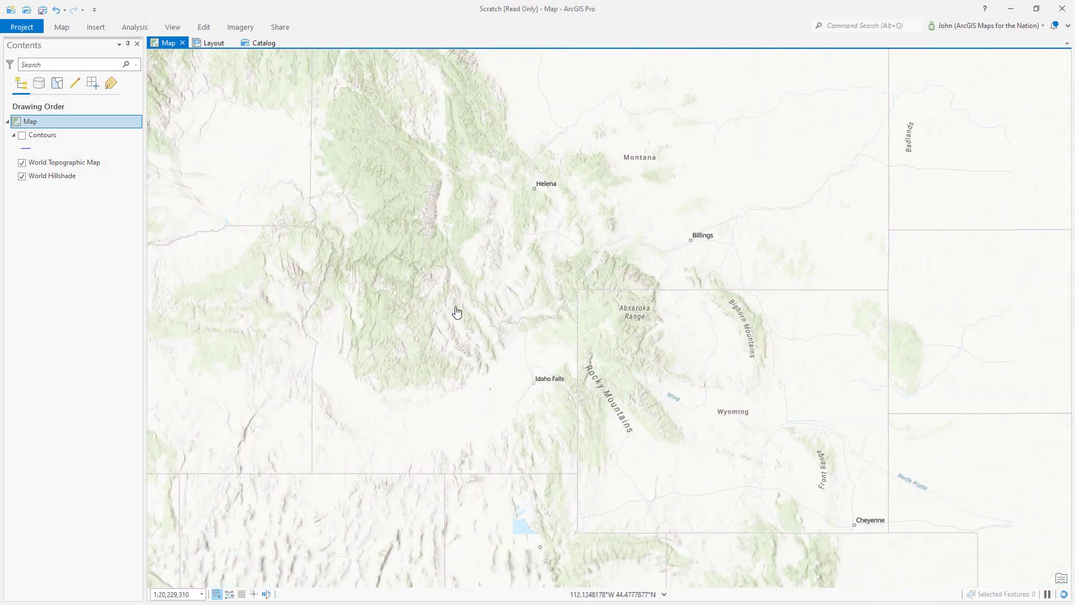
{"action": "scroll", "coordinate": [562, 356], "scroll_direction": "down", "scroll_amount": 2}
{"action": "scroll", "coordinate": [531, 343], "scroll_direction": "up", "scroll_amount": 2}
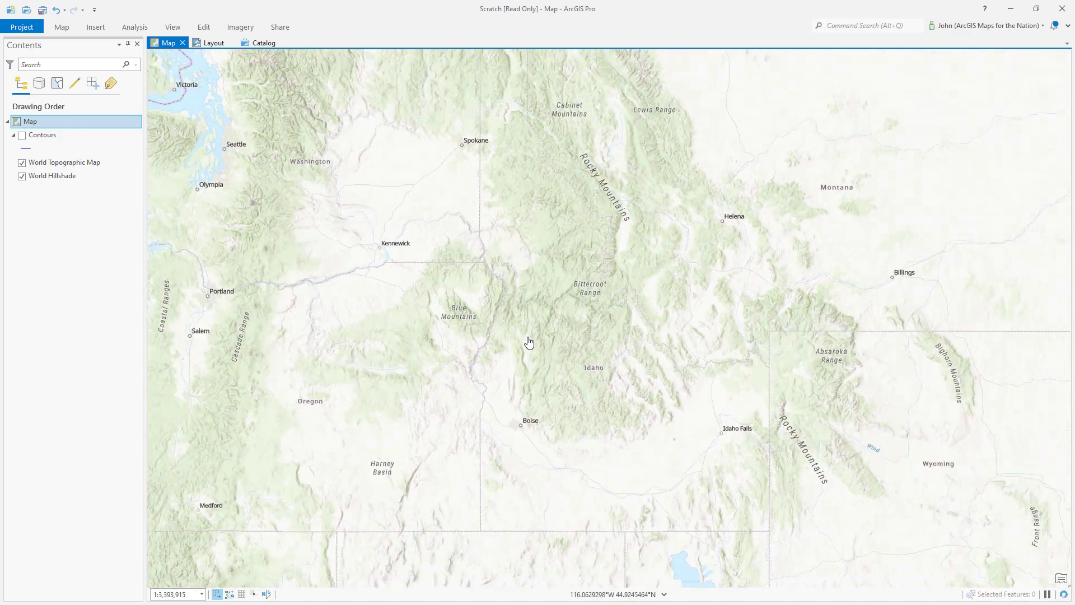
{"action": "scroll", "coordinate": [529, 342], "scroll_direction": "down", "scroll_amount": 1}
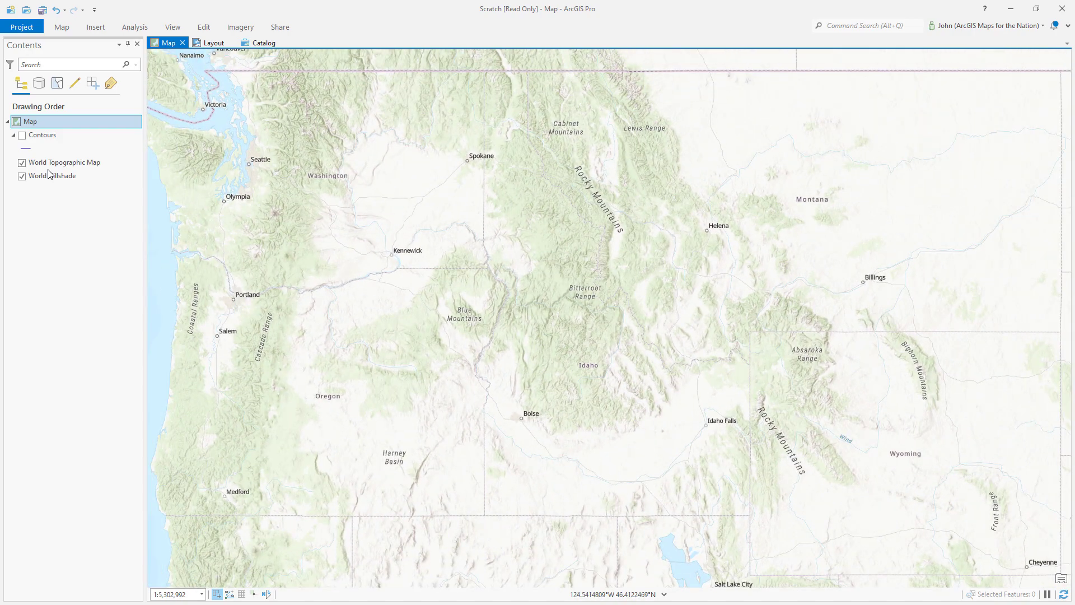
{"action": "left_click", "coordinate": [22, 135]}
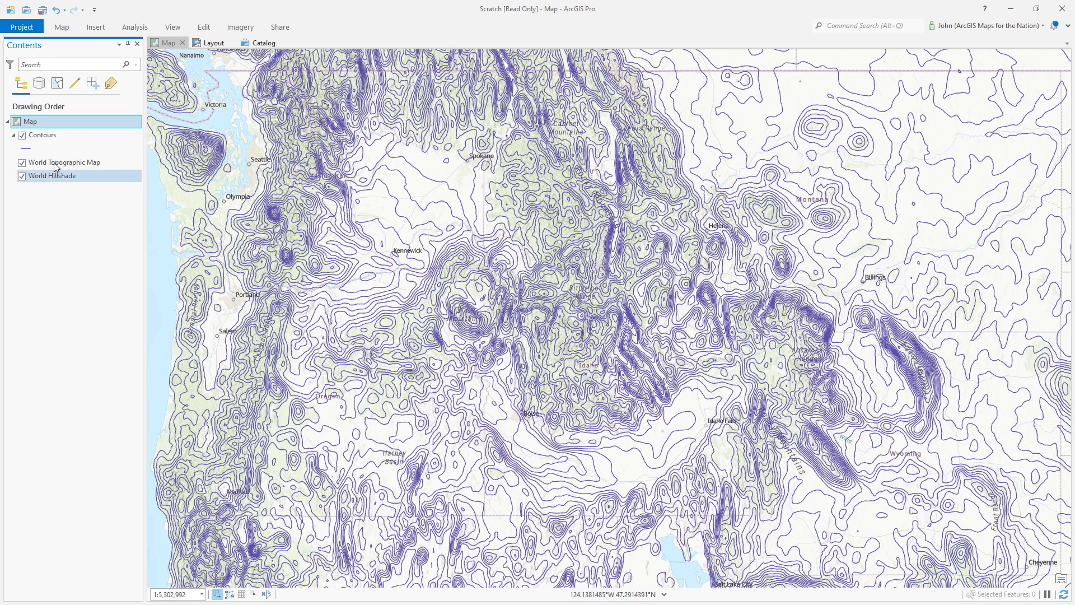
- Hide the Contours layer and bring up the map's options
{"action": "left_click", "coordinate": [23, 138]}
{"action": "right_click", "coordinate": [41, 120]}
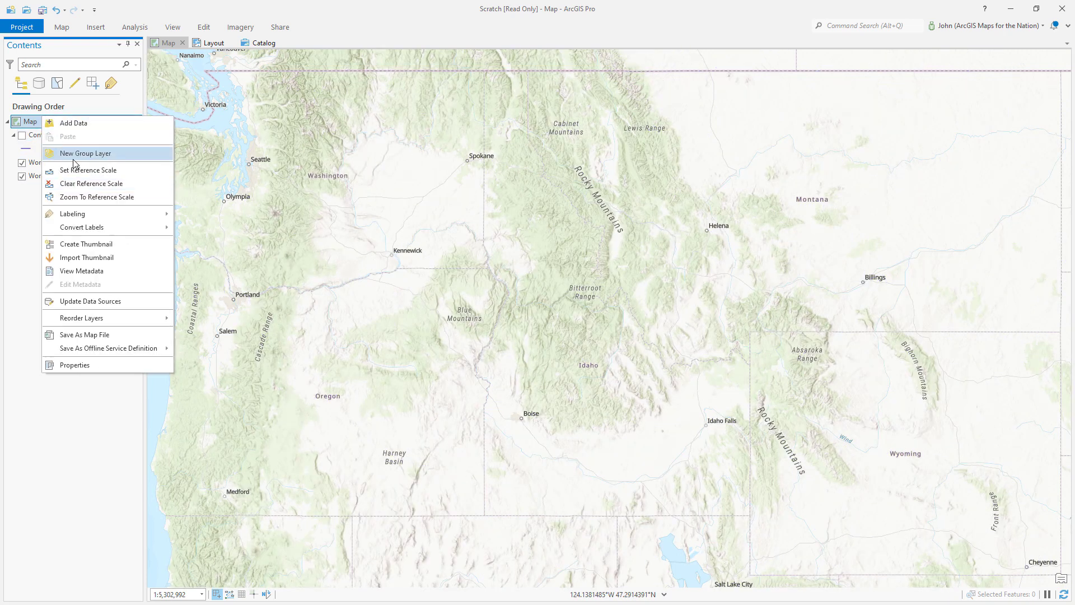
{"action": "key", "text": "Escape"}
- Search Living Atlas for 'te' and add the Parchment Texture layer to the map
{"action": "left_click", "coordinate": [274, 273]}
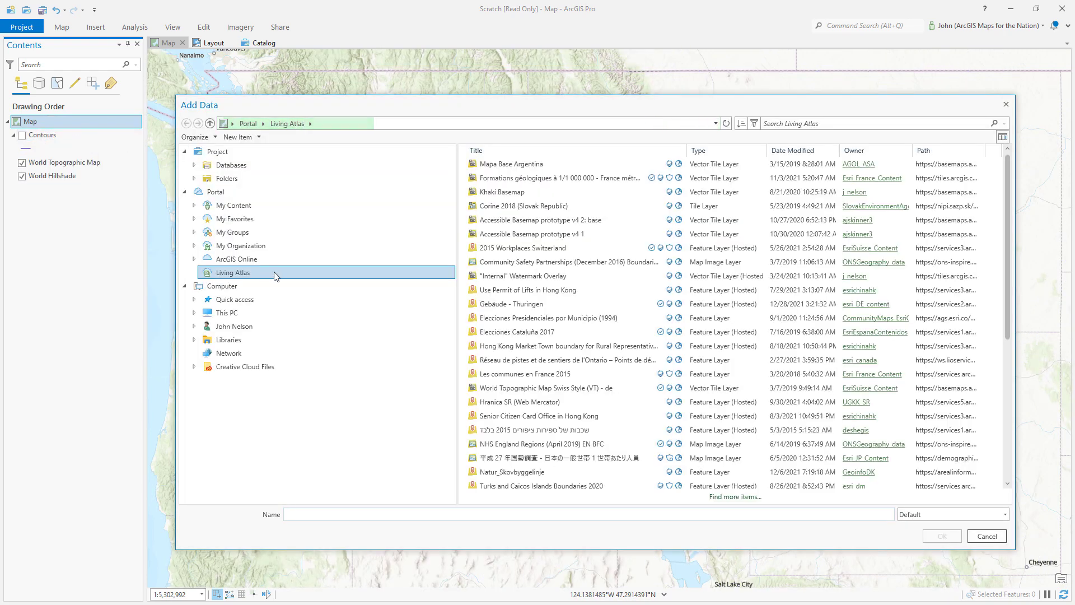
{"action": "left_click", "coordinate": [787, 123]}
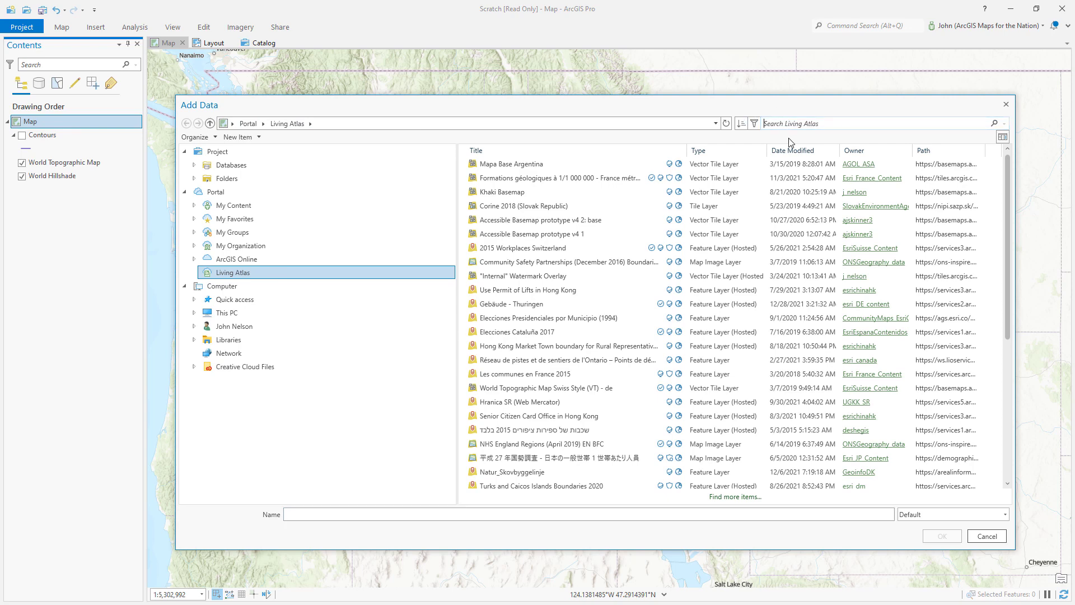
{"action": "type", "text": "texture"}
{"action": "key", "text": "Return"}
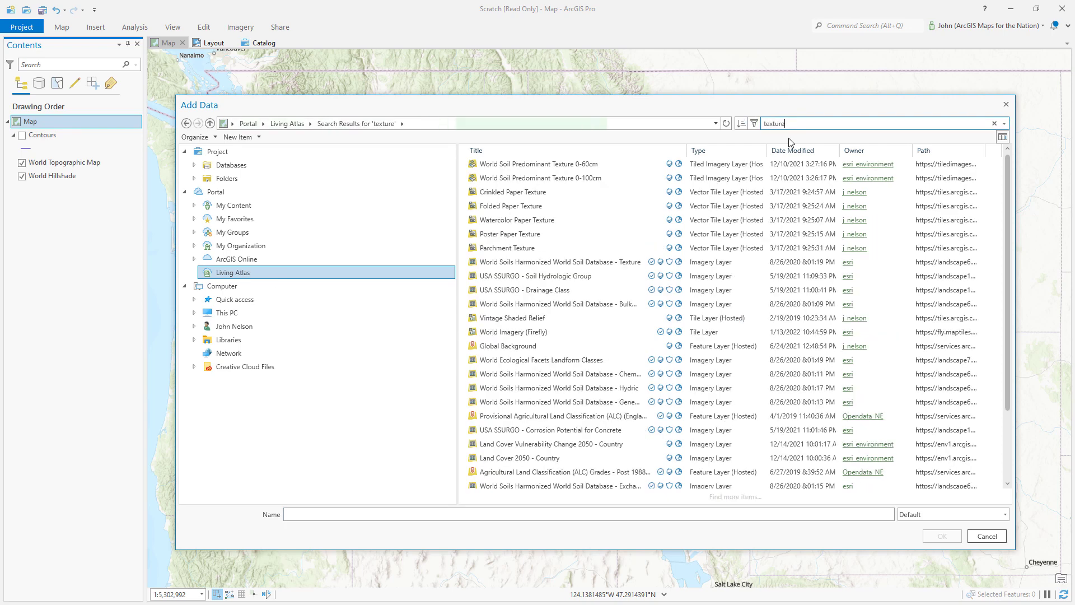
{"action": "left_click", "coordinate": [506, 250]}
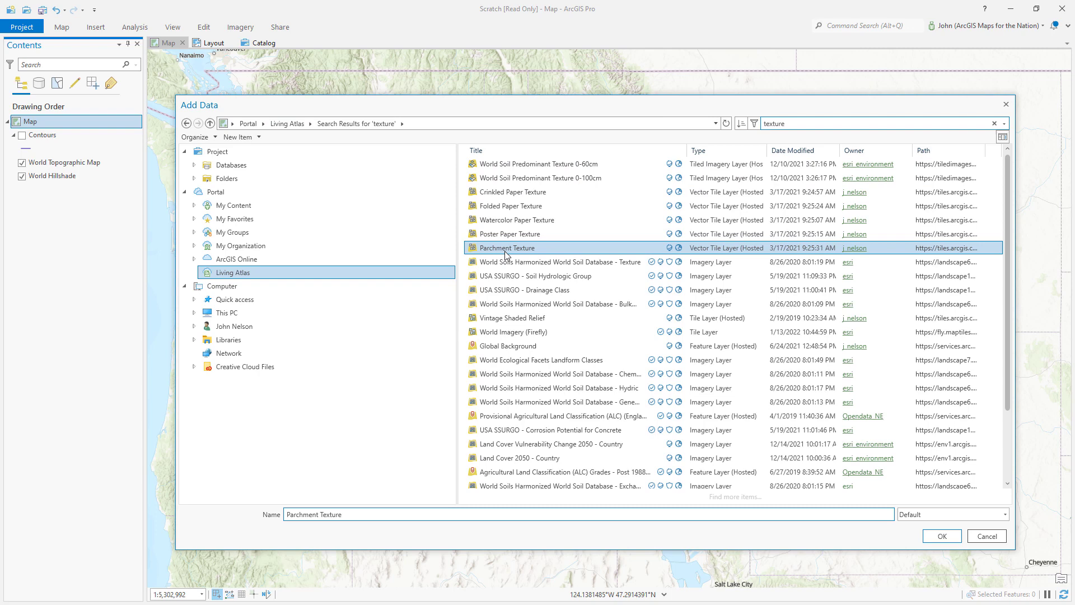
{"action": "left_click", "coordinate": [943, 536]}
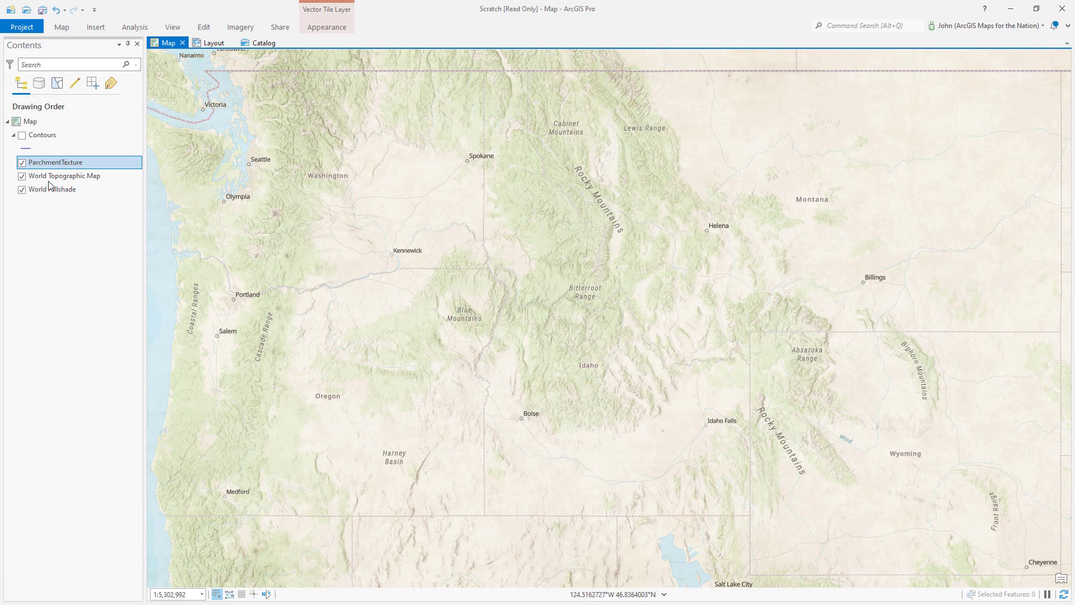
- Compare the parchment texture on and off, then paste a second copy of the layer
{"action": "left_click", "coordinate": [22, 162]}
{"action": "left_click", "coordinate": [23, 163]}
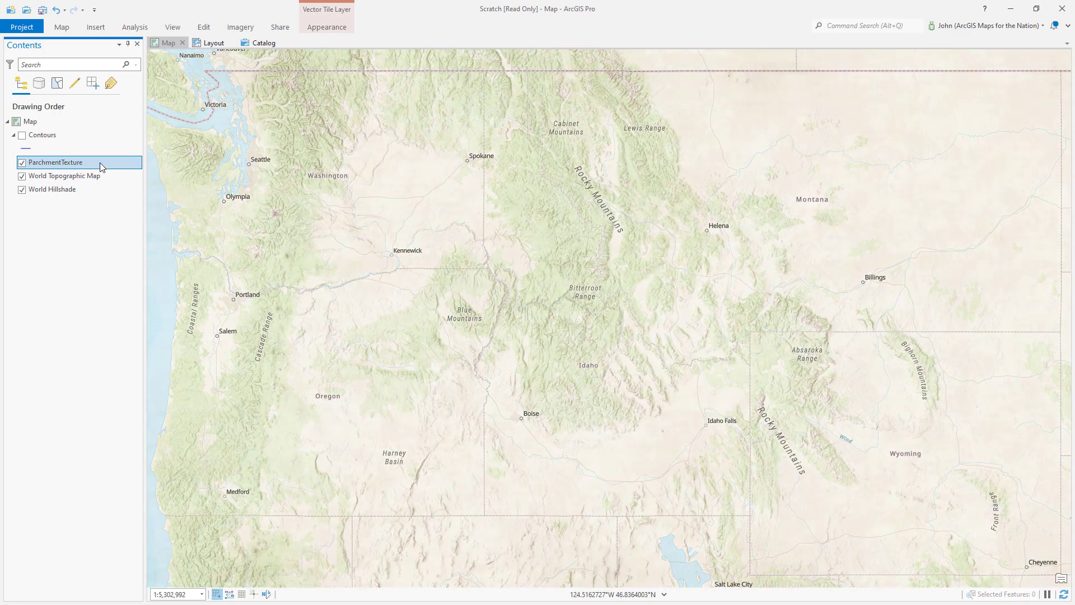
{"action": "key", "text": "ctrl+c"}
{"action": "key", "text": "ctrl+v"}
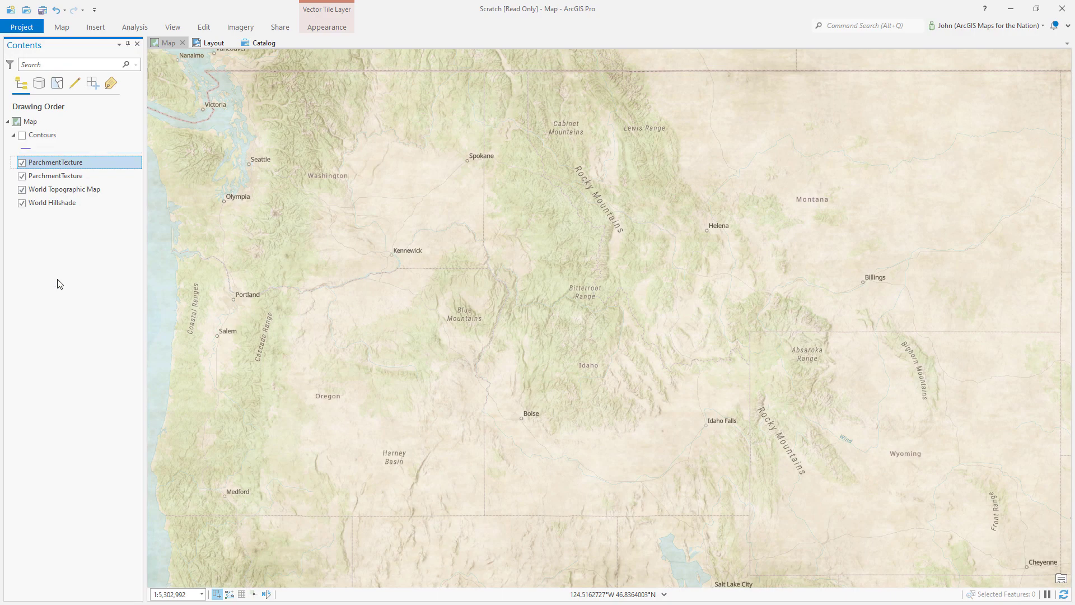
- Turn Contours back on and add a marker layer to its line symbol's structure, then apply
{"action": "left_click", "coordinate": [23, 136]}
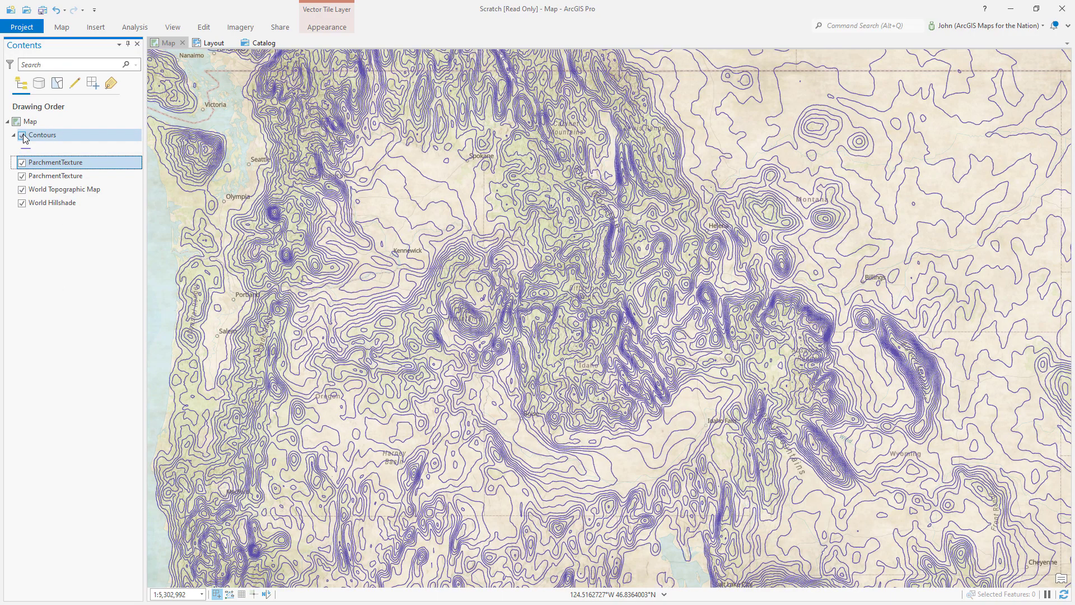
{"action": "left_click", "coordinate": [25, 148]}
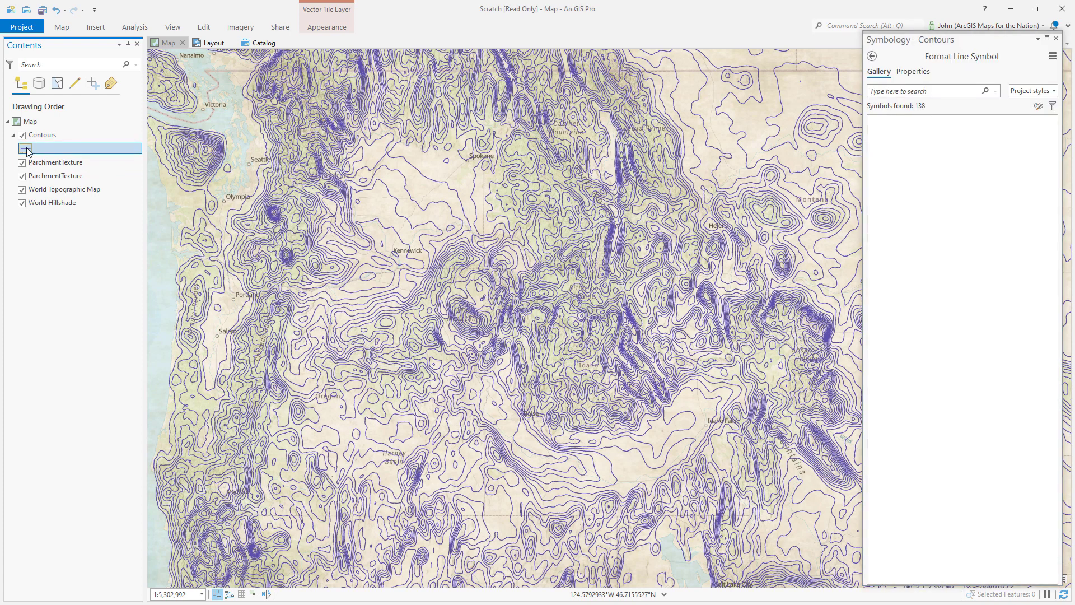
{"action": "left_click", "coordinate": [918, 73]}
{"action": "left_click", "coordinate": [895, 92]}
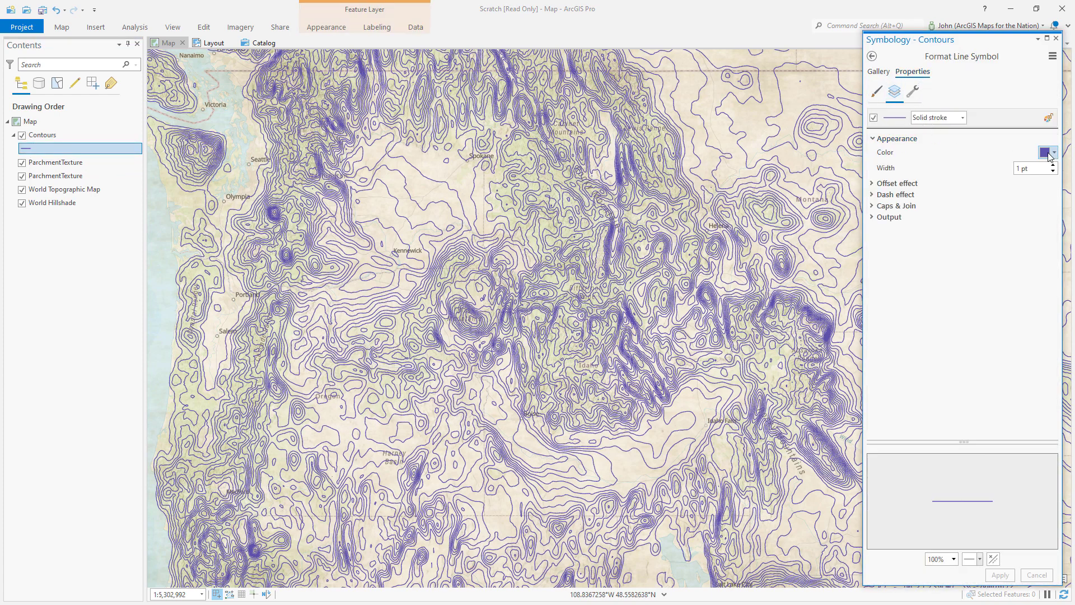
{"action": "left_click", "coordinate": [913, 93]}
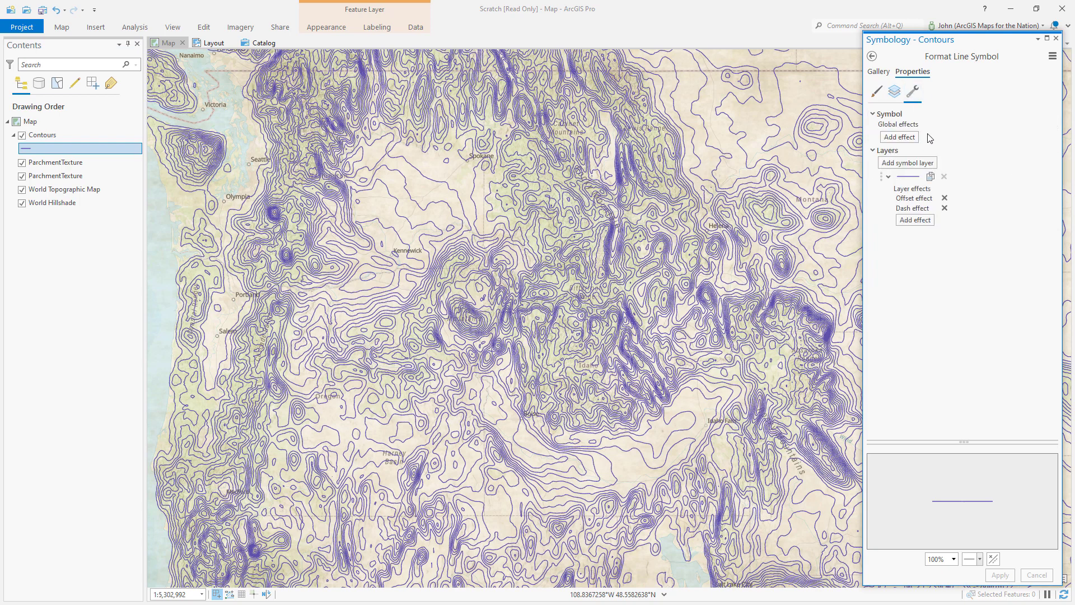
{"action": "left_click", "coordinate": [902, 163]}
{"action": "left_click", "coordinate": [904, 177]}
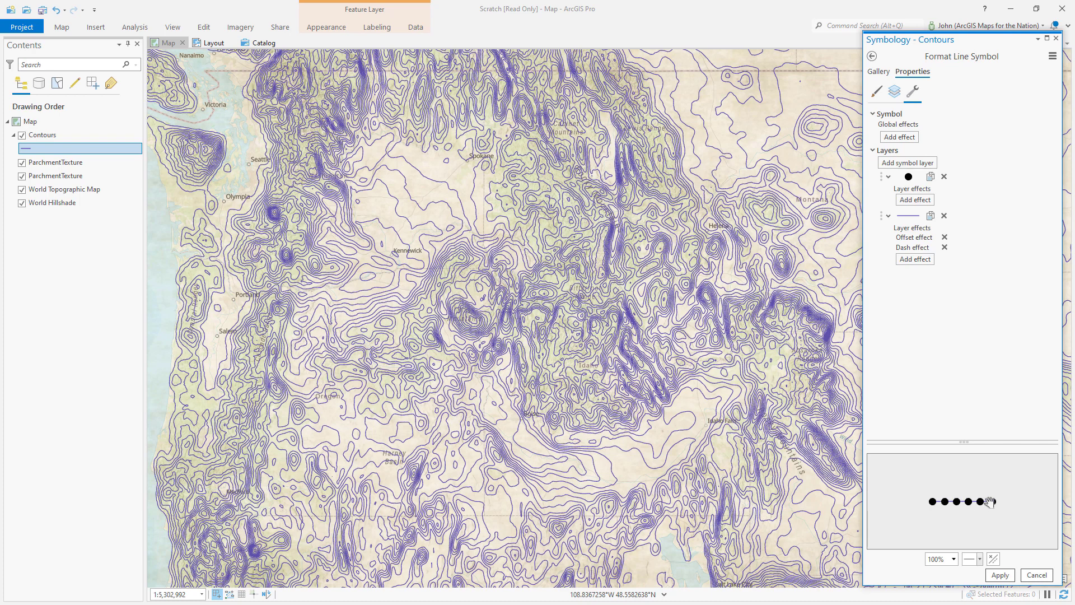
{"action": "left_click", "coordinate": [1002, 576]}
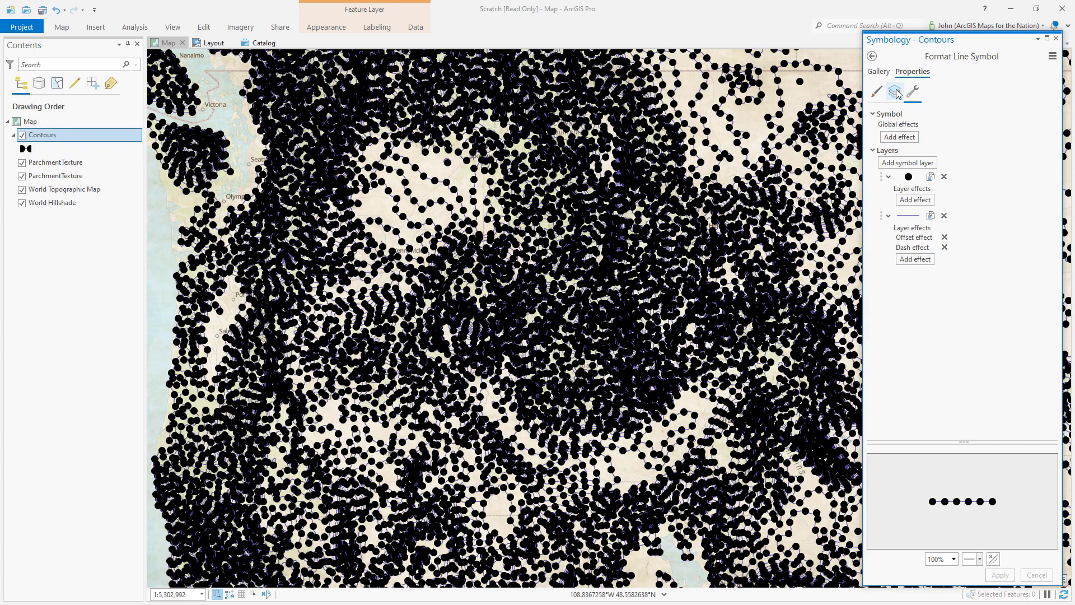
- Make the contour marker a vertical bar: 1 pt line width, 14 pt size, no proportional scaling
{"action": "left_click", "coordinate": [894, 92]}
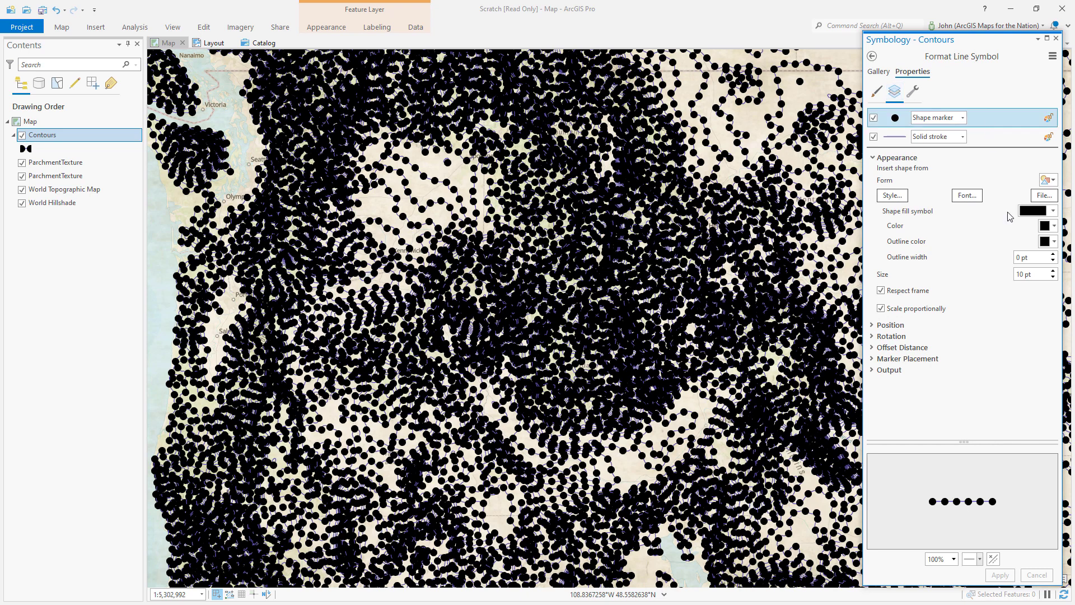
{"action": "left_click", "coordinate": [1050, 181]}
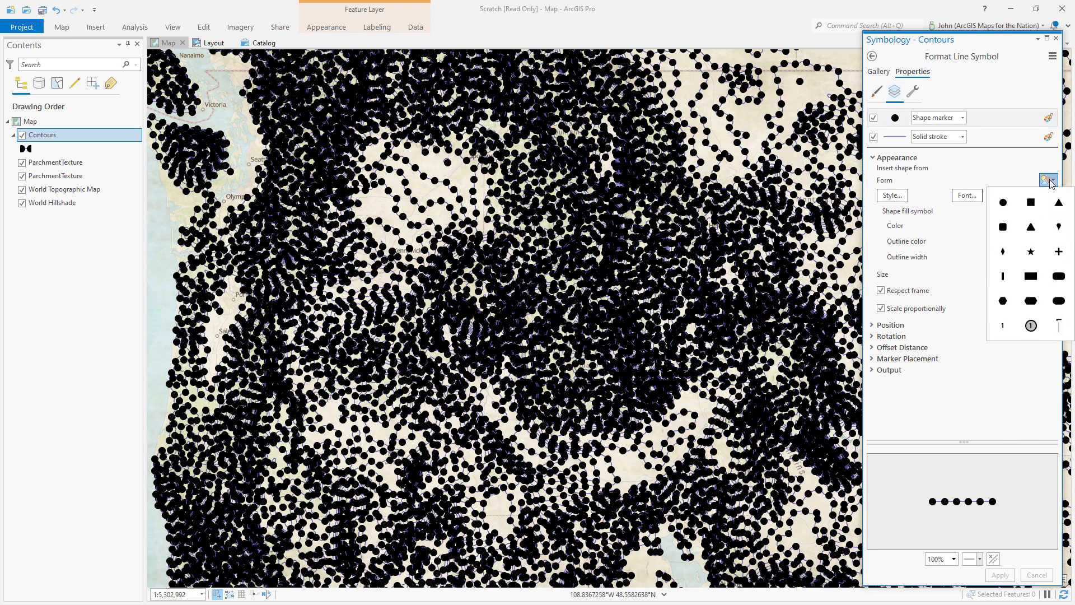
{"action": "left_click", "coordinate": [1003, 276]}
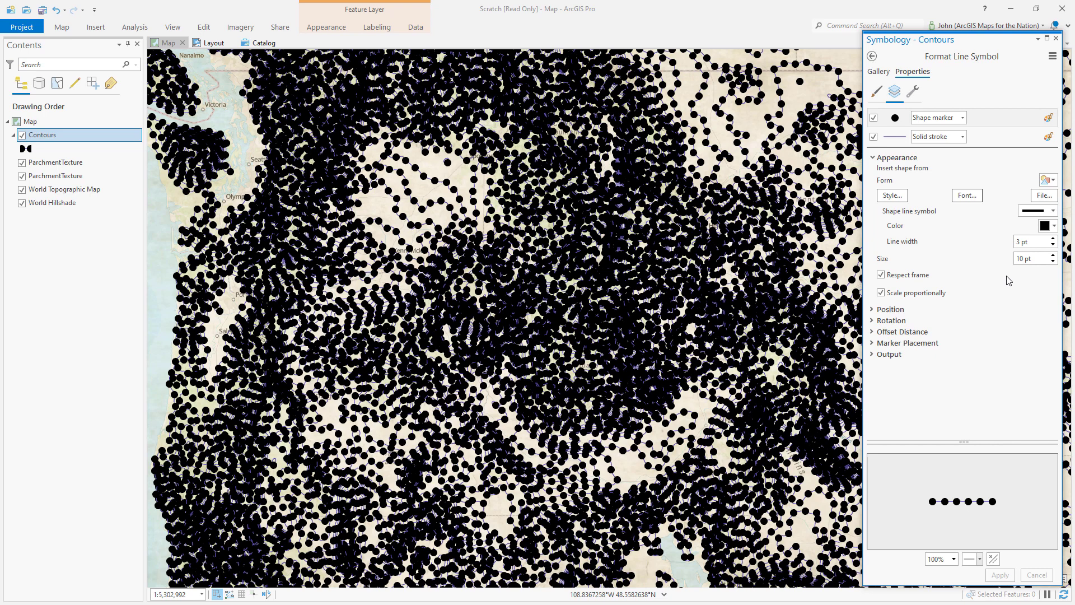
{"action": "left_click", "coordinate": [1053, 245]}
{"action": "left_click", "coordinate": [1053, 245]}
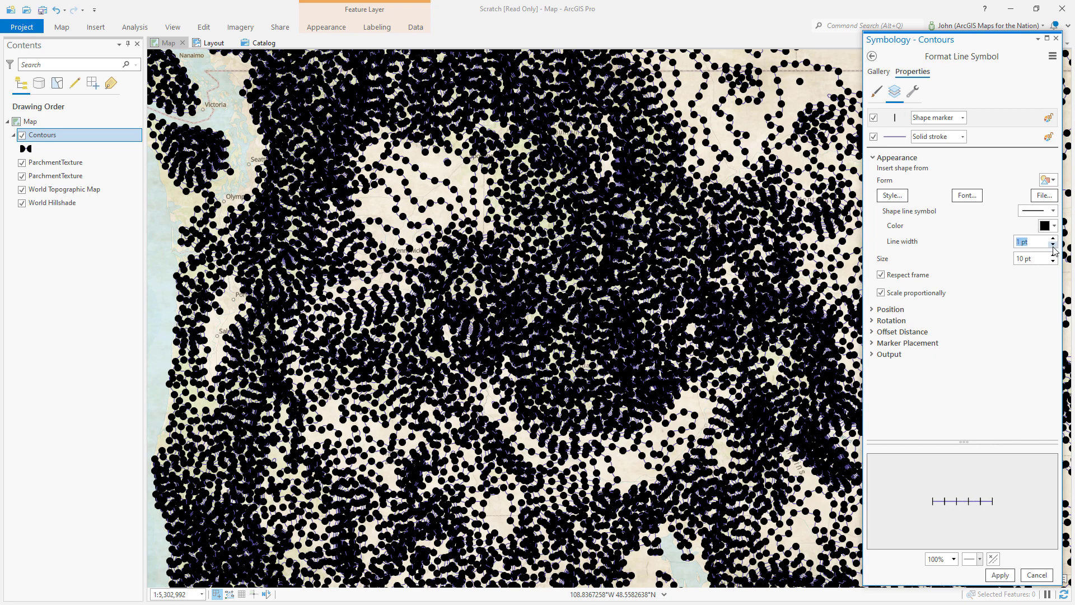
{"action": "left_click", "coordinate": [1053, 262]}
{"action": "left_click", "coordinate": [1053, 261]}
{"action": "left_click", "coordinate": [1053, 262]}
{"action": "left_click", "coordinate": [1053, 262]}
{"action": "left_click", "coordinate": [1054, 255]}
{"action": "left_click", "coordinate": [1053, 262]}
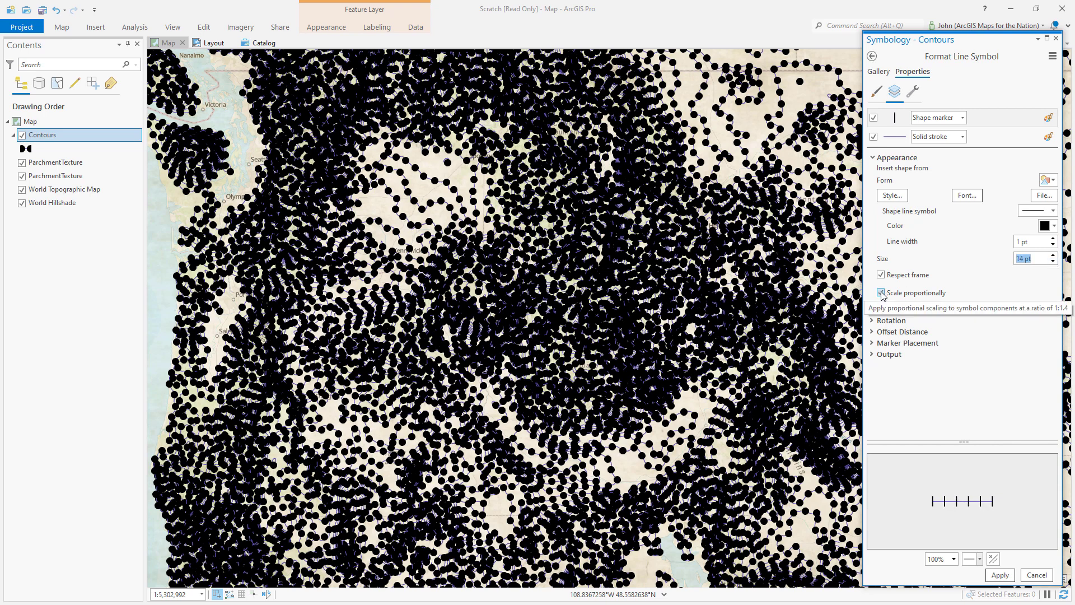
{"action": "left_click", "coordinate": [882, 293]}
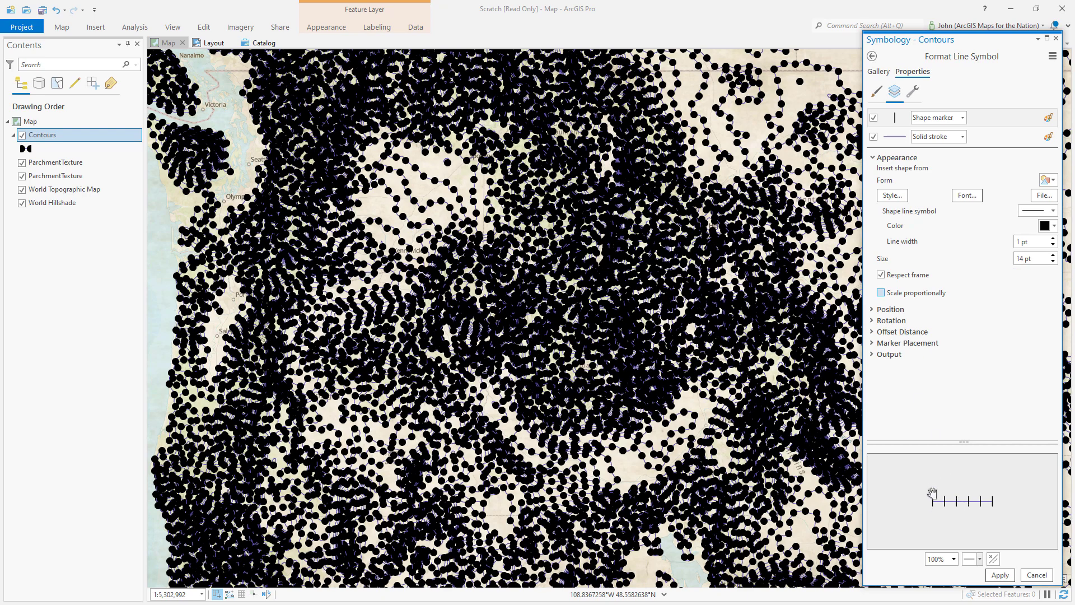
{"action": "left_click", "coordinate": [1000, 575]}
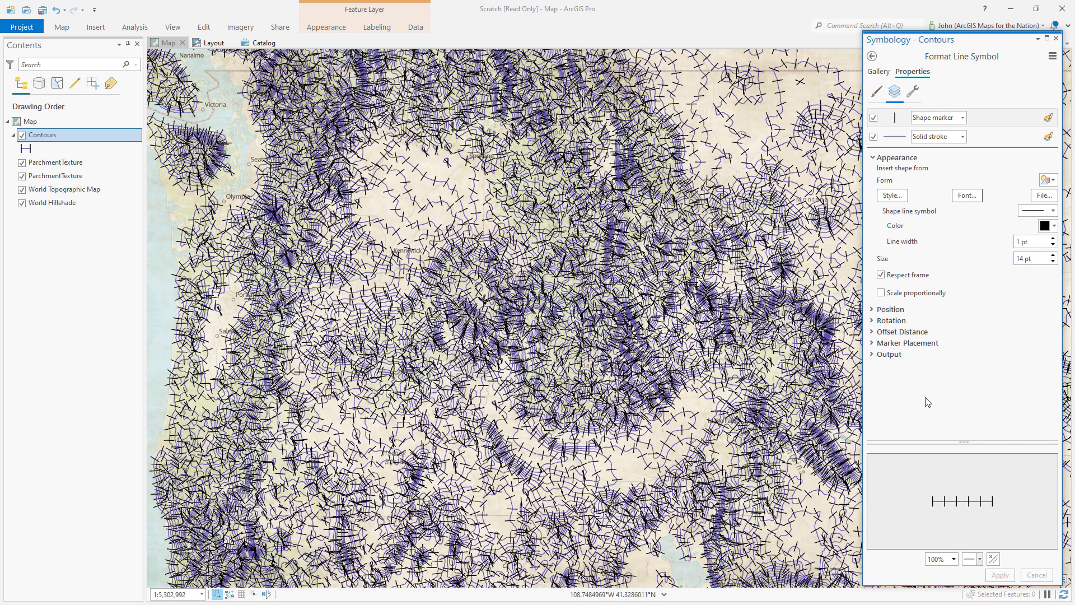
- Change the marker placement template from 16 to 4 and apply the denser ticks
{"action": "left_click", "coordinate": [877, 343]}
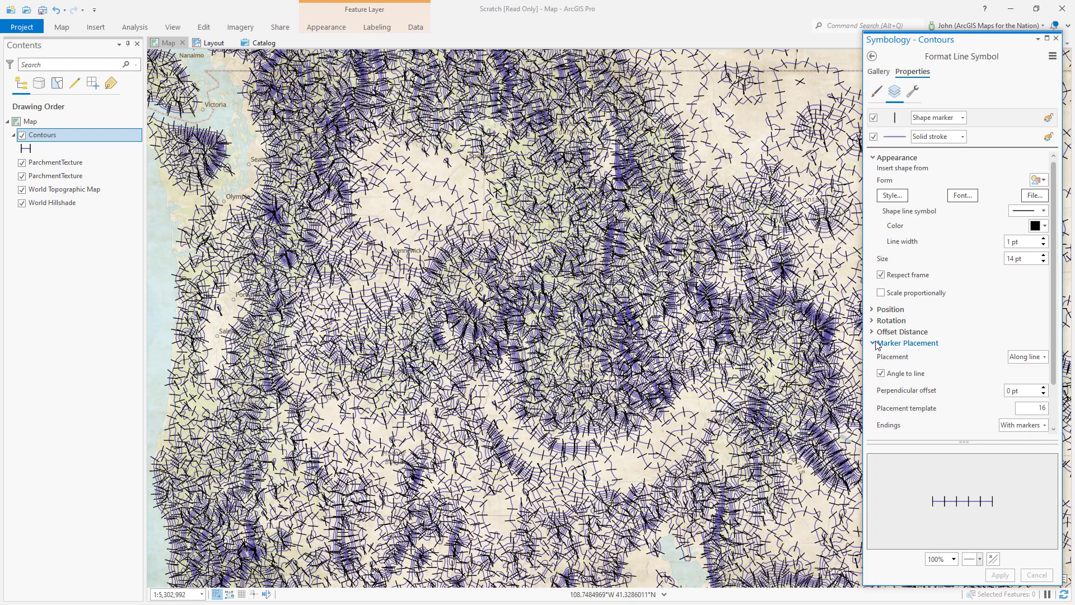
{"action": "scroll", "coordinate": [1044, 358], "scroll_direction": "down", "scroll_amount": 2}
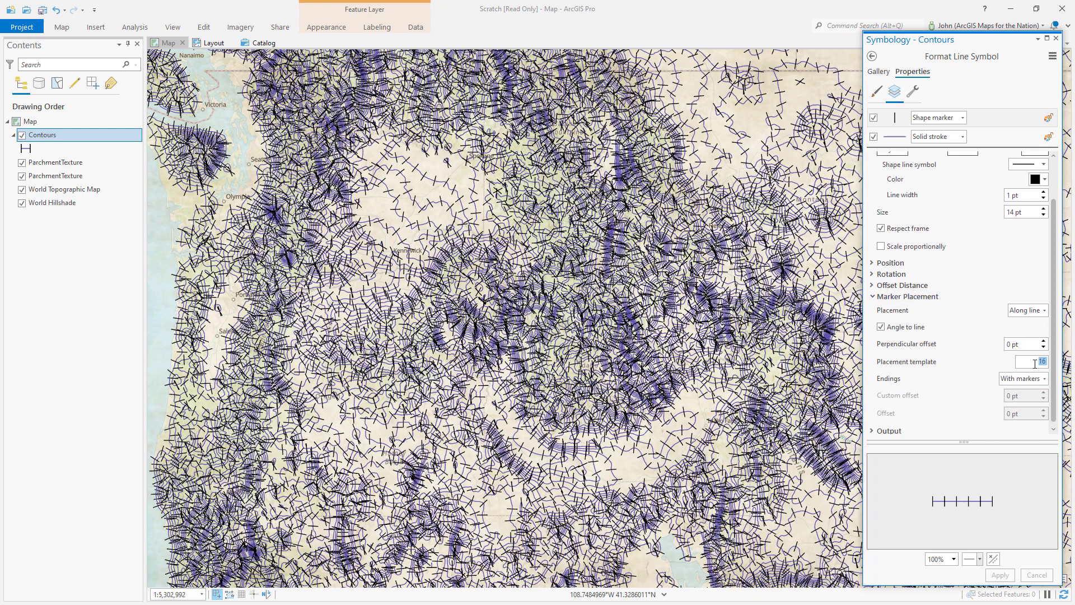
{"action": "key", "text": "Tab"}
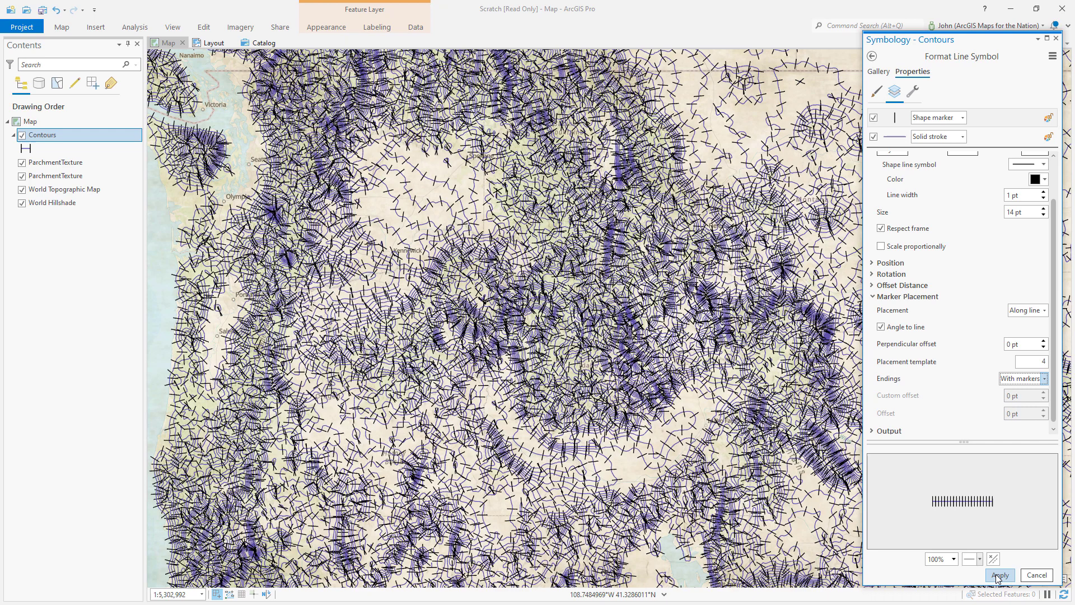
{"action": "left_click", "coordinate": [1000, 575]}
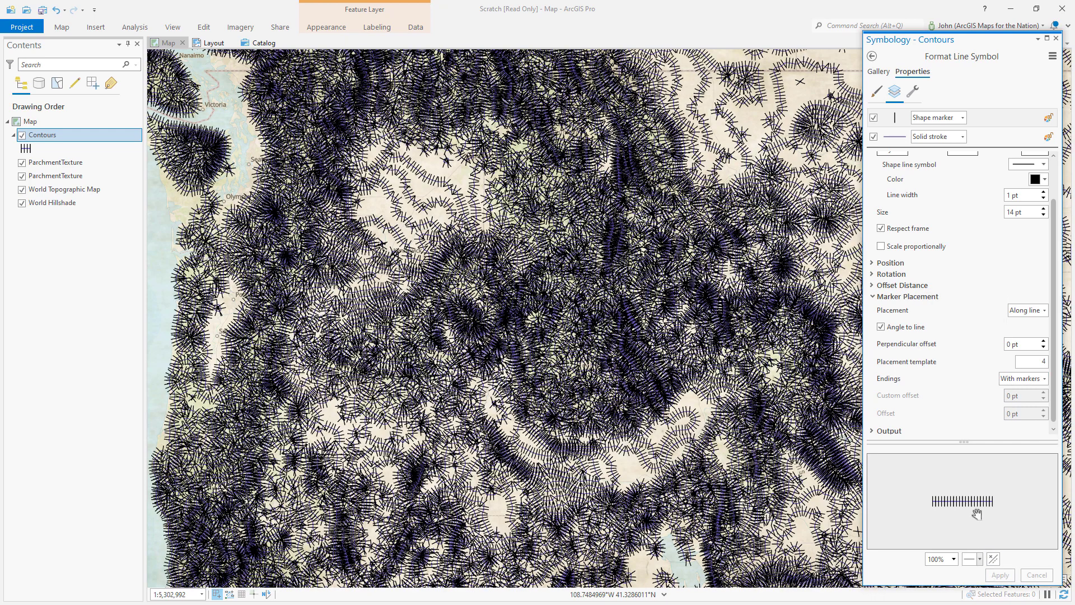
- Turn off the solid line under the ticks and set the Contours layer blend to Overlay
{"action": "left_click", "coordinate": [874, 137]}
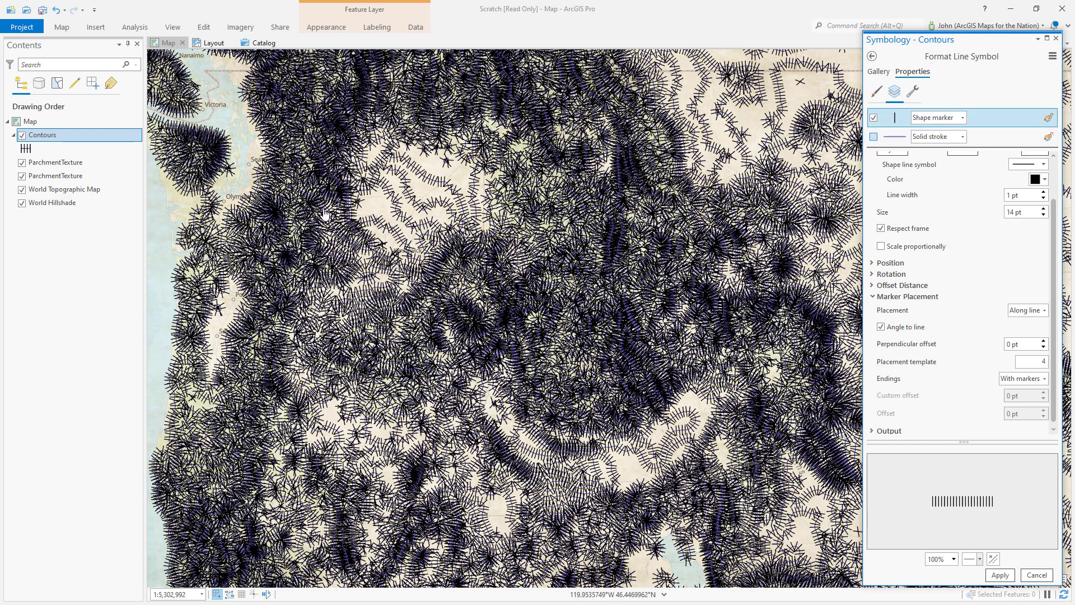
{"action": "left_click", "coordinate": [326, 27]}
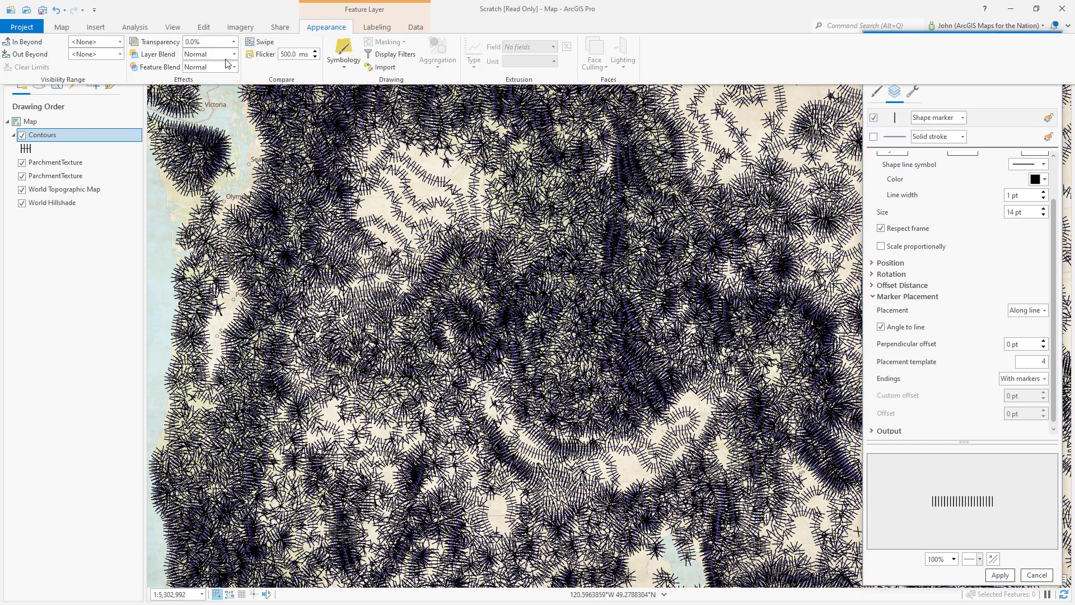
{"action": "left_click", "coordinate": [234, 54]}
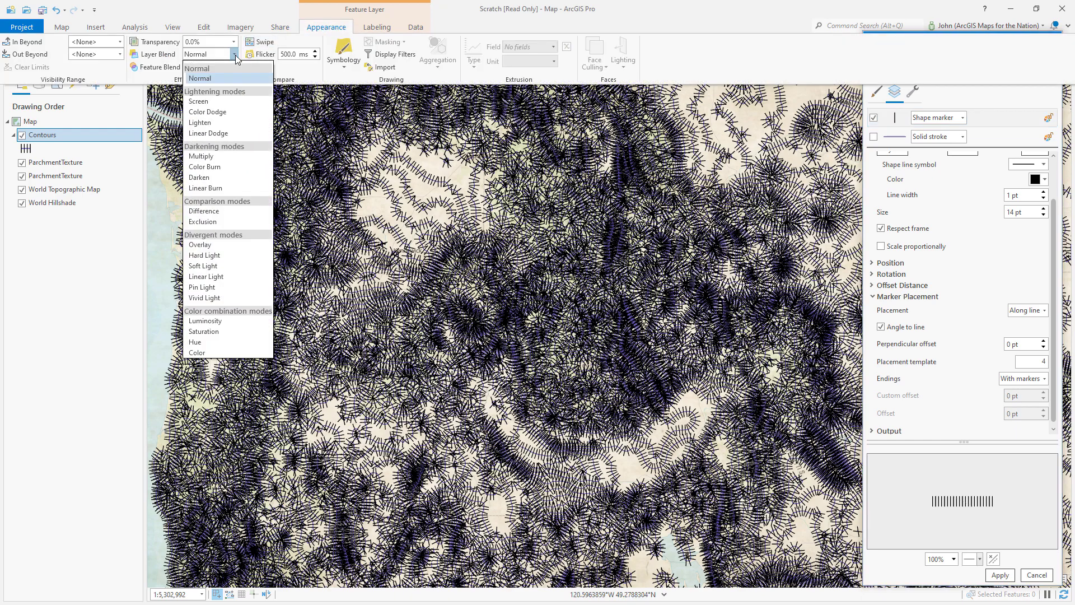
{"action": "left_click", "coordinate": [201, 254]}
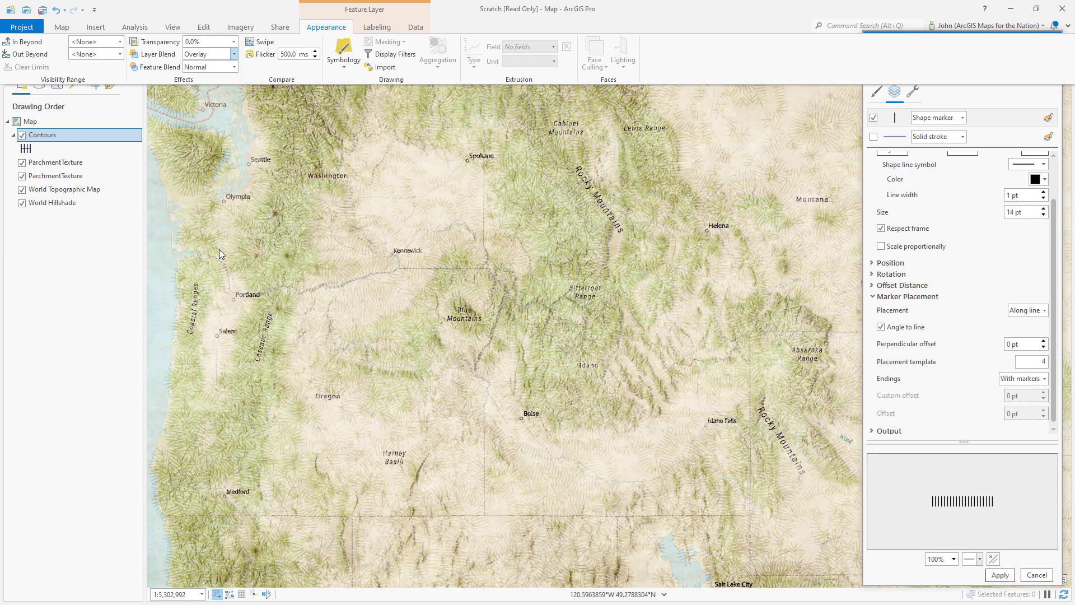
{"action": "scroll", "coordinate": [571, 231], "scroll_direction": "up", "scroll_amount": 2}
{"action": "scroll", "coordinate": [571, 243], "scroll_direction": "up", "scroll_amount": 1}
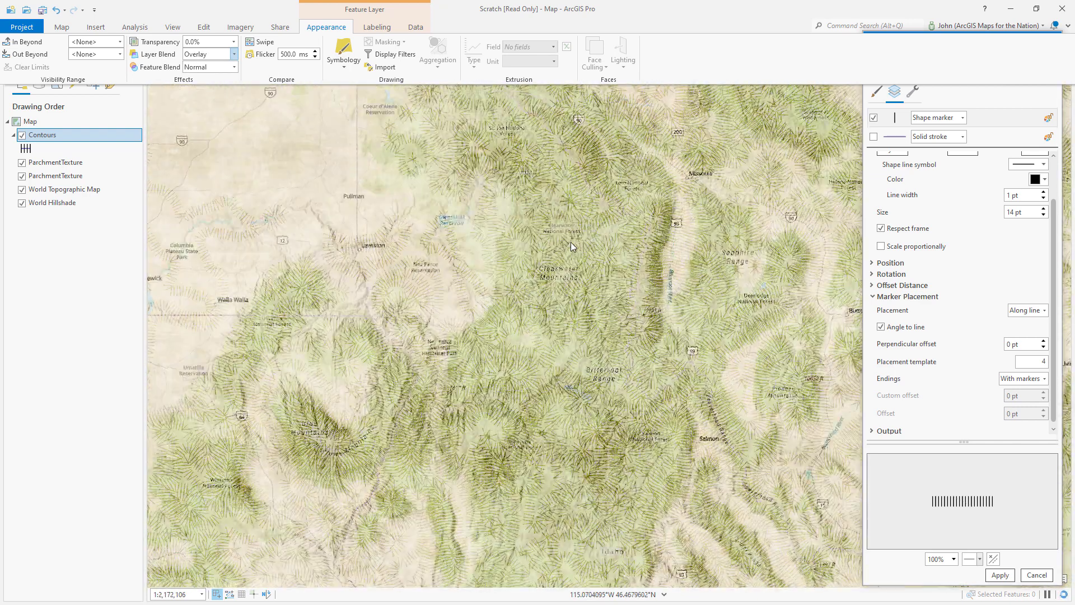
{"action": "scroll", "coordinate": [575, 253], "scroll_direction": "down", "scroll_amount": 2}
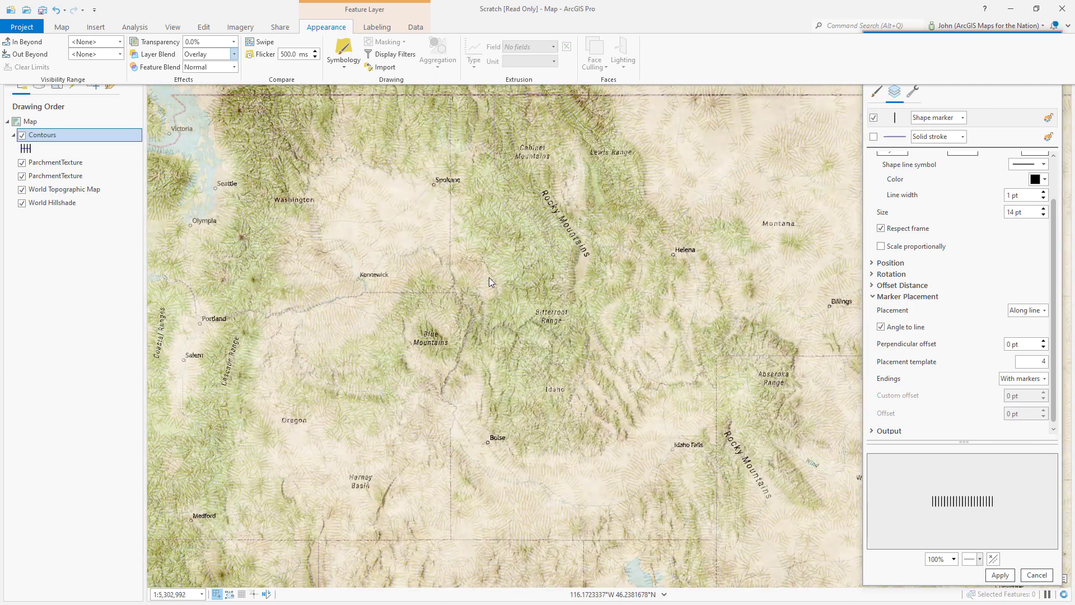
{"action": "left_click", "coordinate": [489, 282]}
{"action": "left_click_drag", "start_coordinate": [507, 270], "coordinate": [505, 253]}
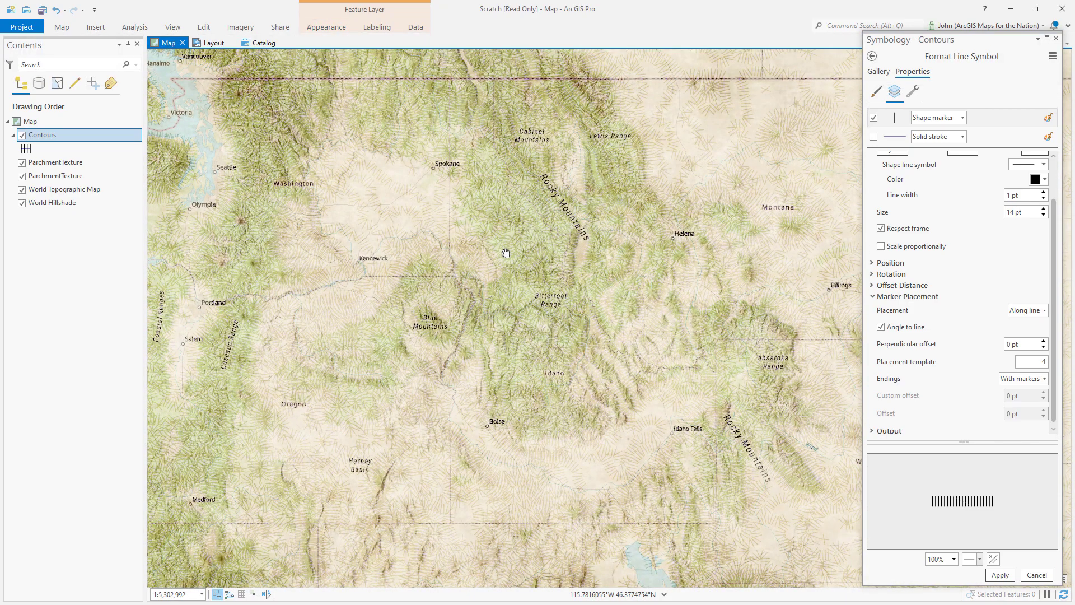
- Colour the hatch marker layer black at 50% transparency and apply
{"action": "left_click", "coordinate": [981, 122]}
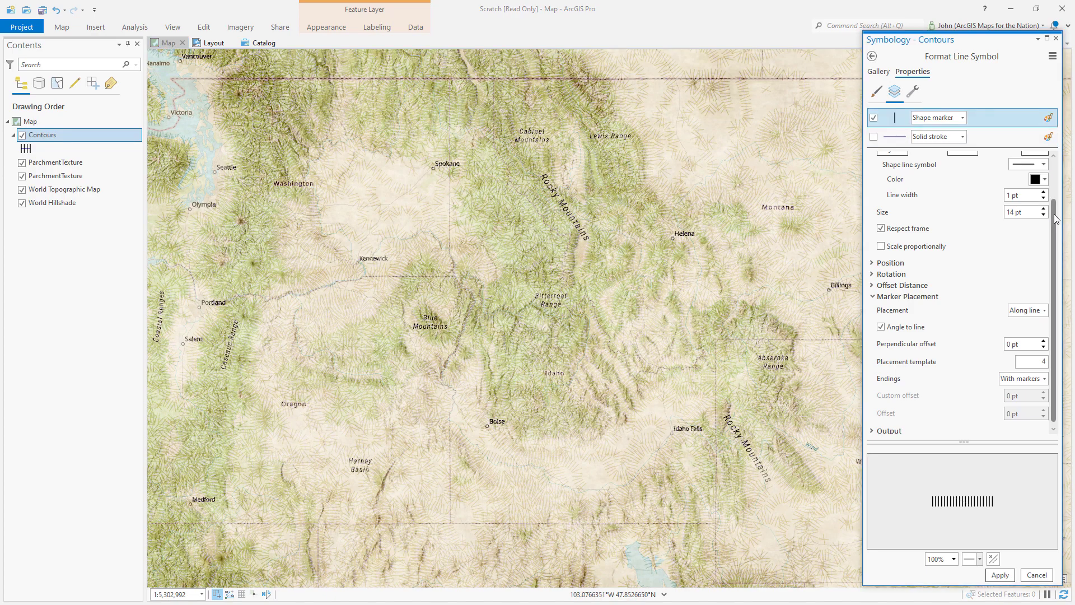
{"action": "scroll", "coordinate": [986, 313], "scroll_direction": "up", "scroll_amount": 1}
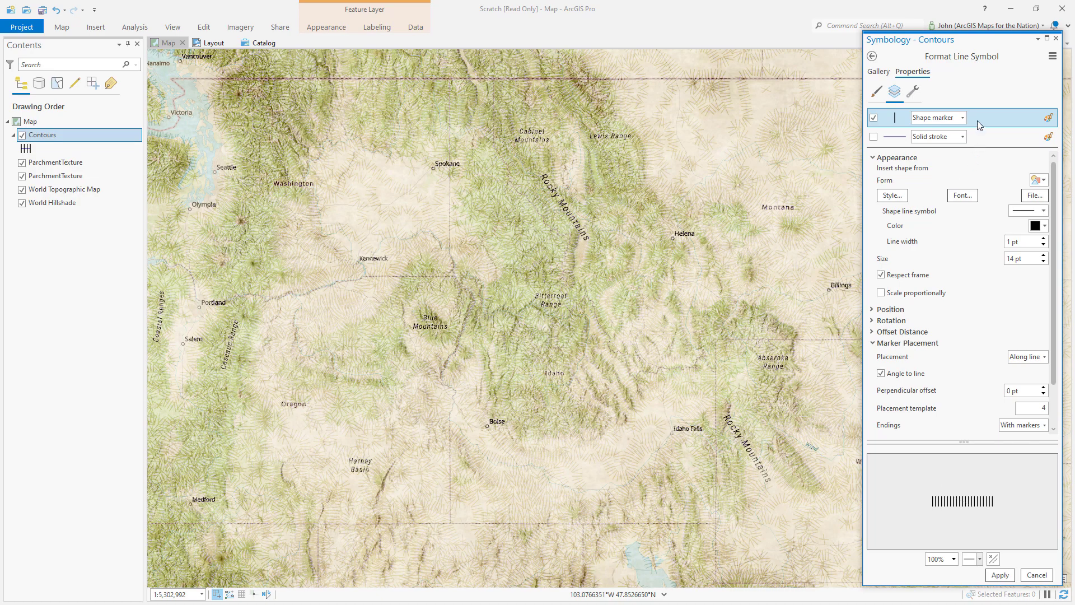
{"action": "left_click", "coordinate": [1036, 229]}
{"action": "left_click", "coordinate": [952, 416]}
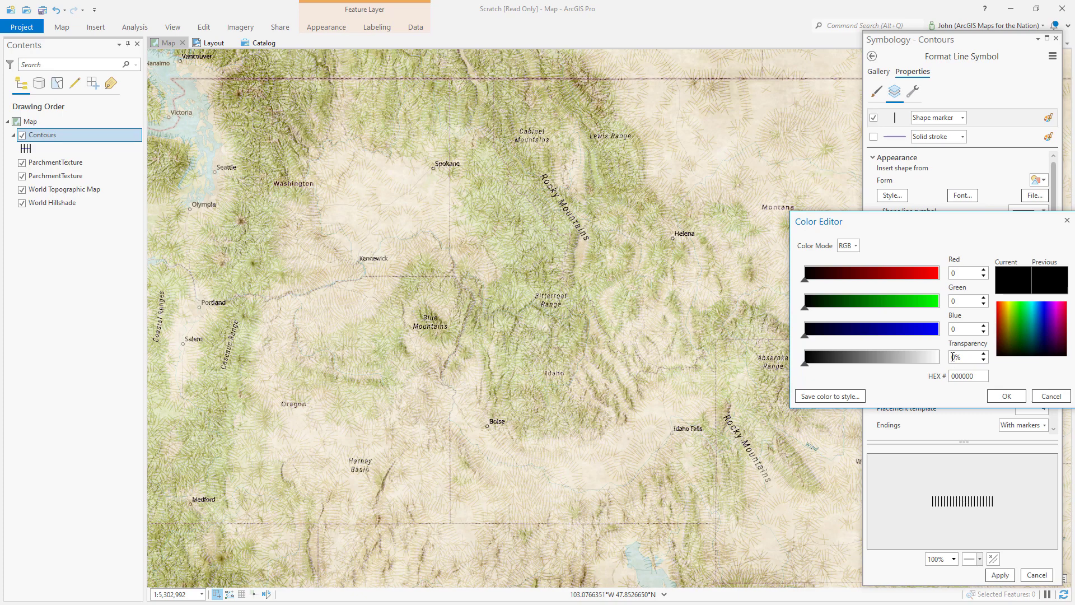
{"action": "left_click", "coordinate": [1006, 396]}
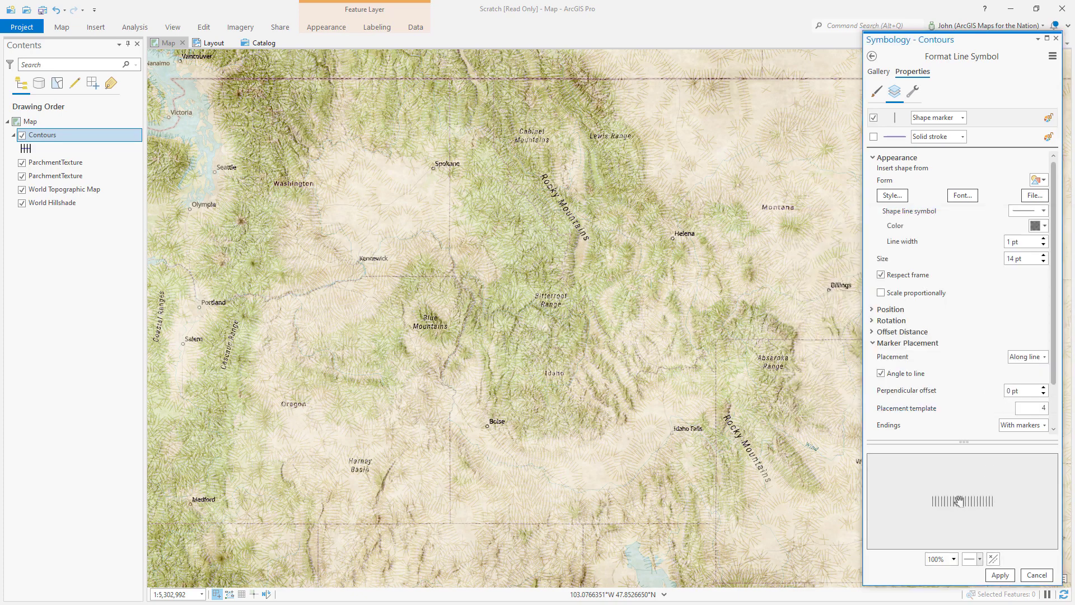
{"action": "left_click", "coordinate": [1000, 576]}
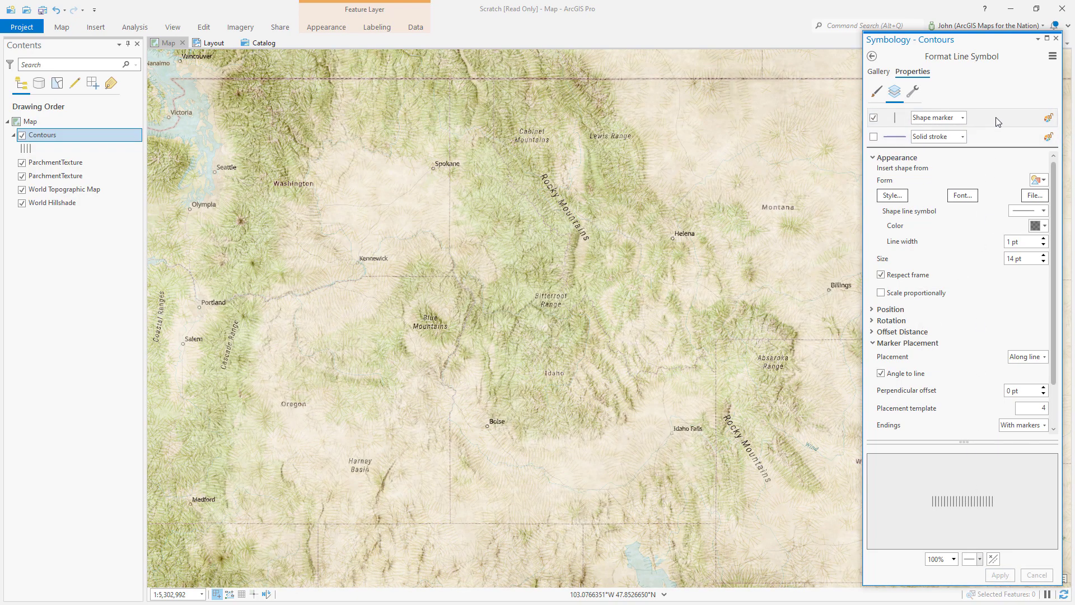
- Duplicate the hatch marker layer and give the copy size 8 pt with 2 pt lines
{"action": "left_click", "coordinate": [913, 91]}
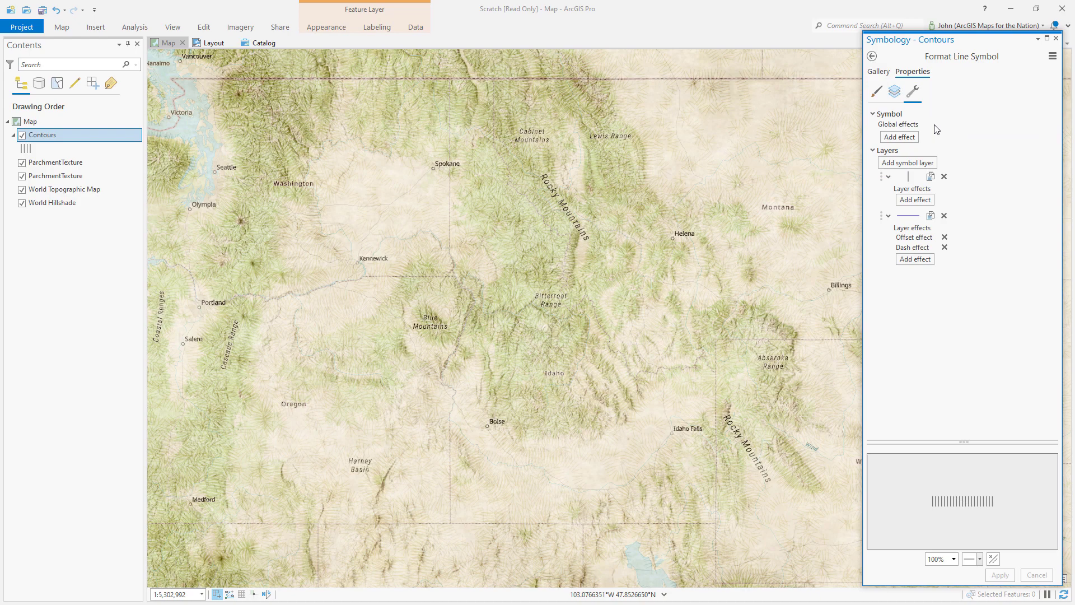
{"action": "left_click", "coordinate": [930, 177]}
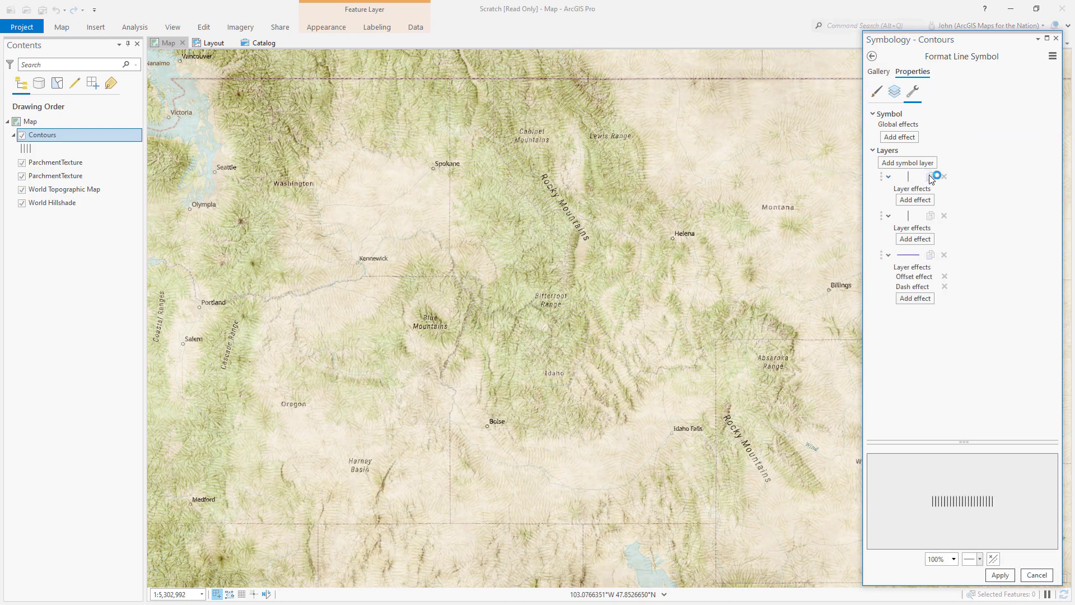
{"action": "left_click", "coordinate": [895, 93]}
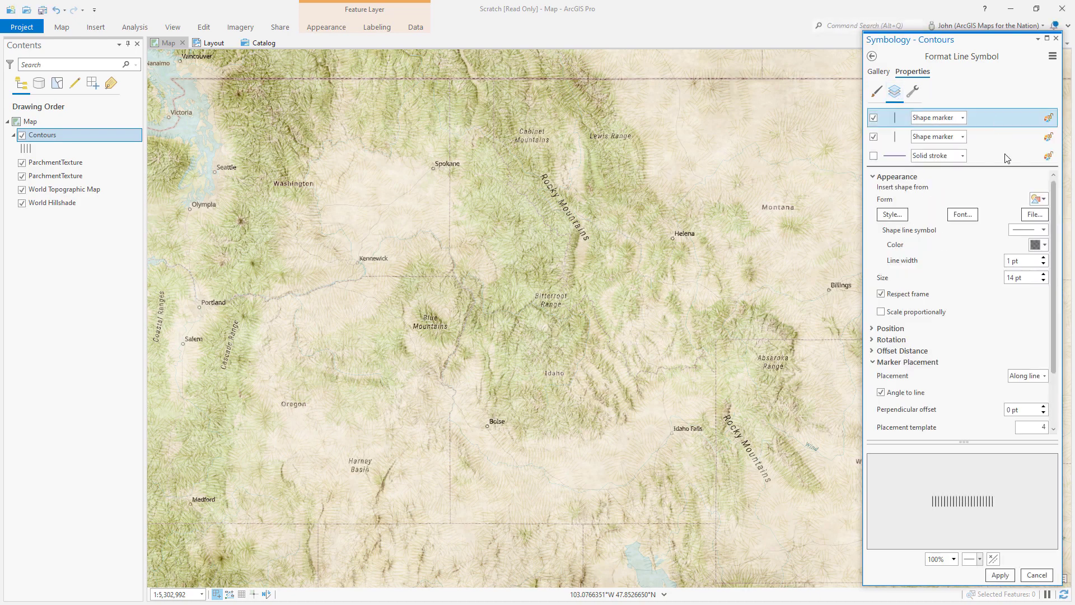
{"action": "left_click", "coordinate": [1045, 280]}
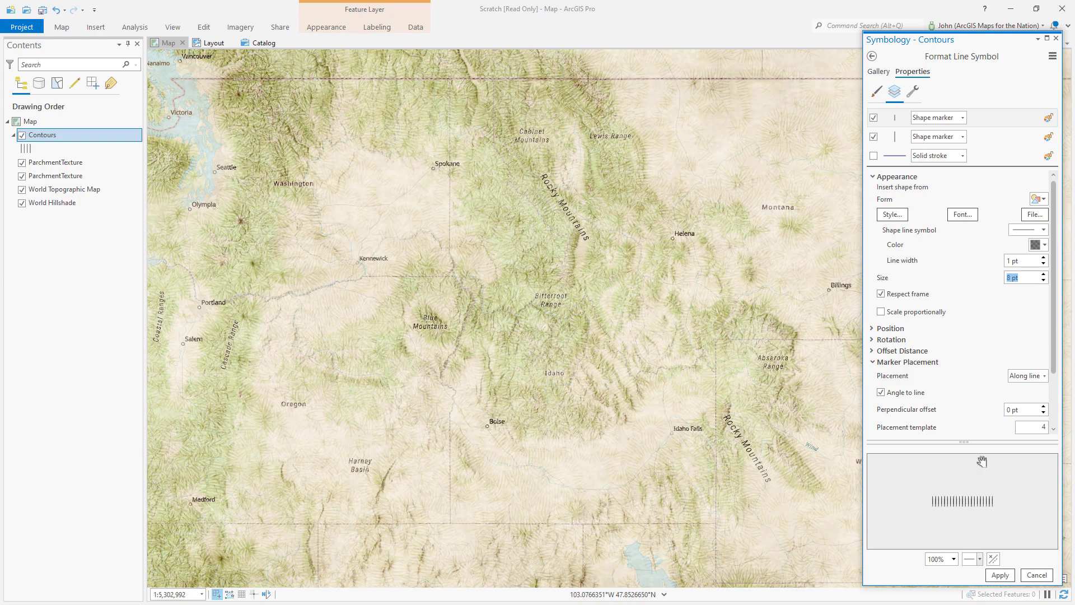
{"action": "scroll", "coordinate": [959, 501], "scroll_direction": "up", "scroll_amount": 5}
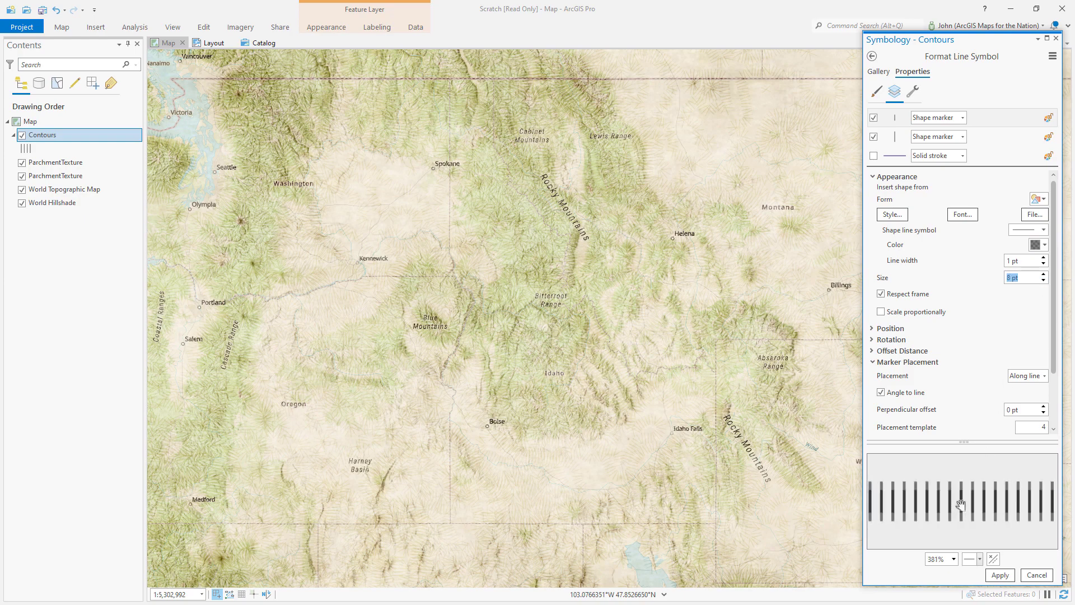
{"action": "left_click", "coordinate": [1044, 258]}
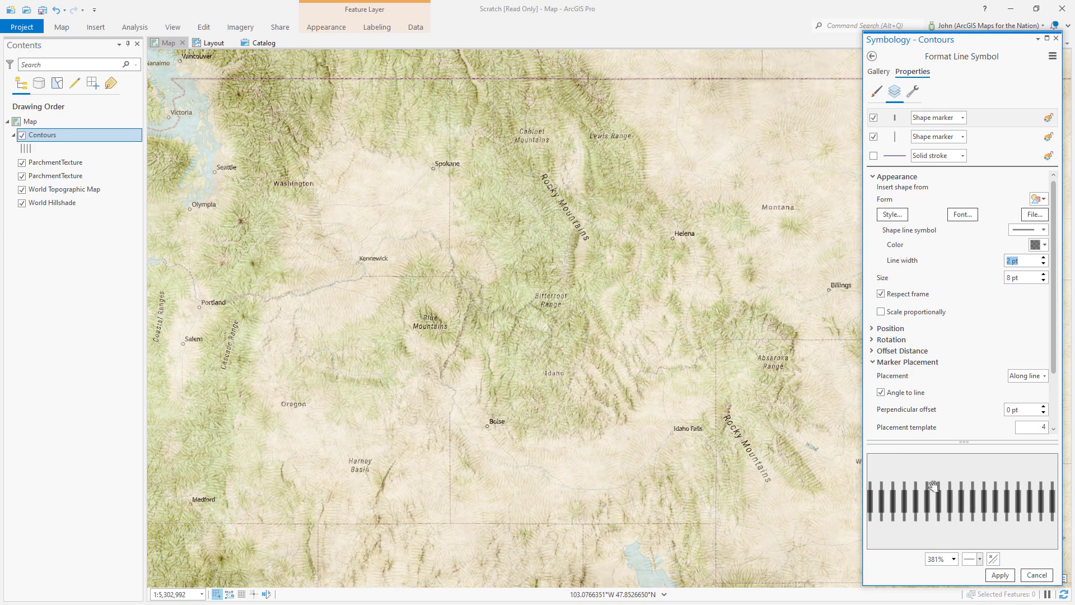
{"action": "scroll", "coordinate": [875, 341], "scroll_direction": "down", "scroll_amount": 2}
- Anchor the new marker at its bottom centre (-50% Y) and apply
{"action": "left_click", "coordinate": [890, 262]}
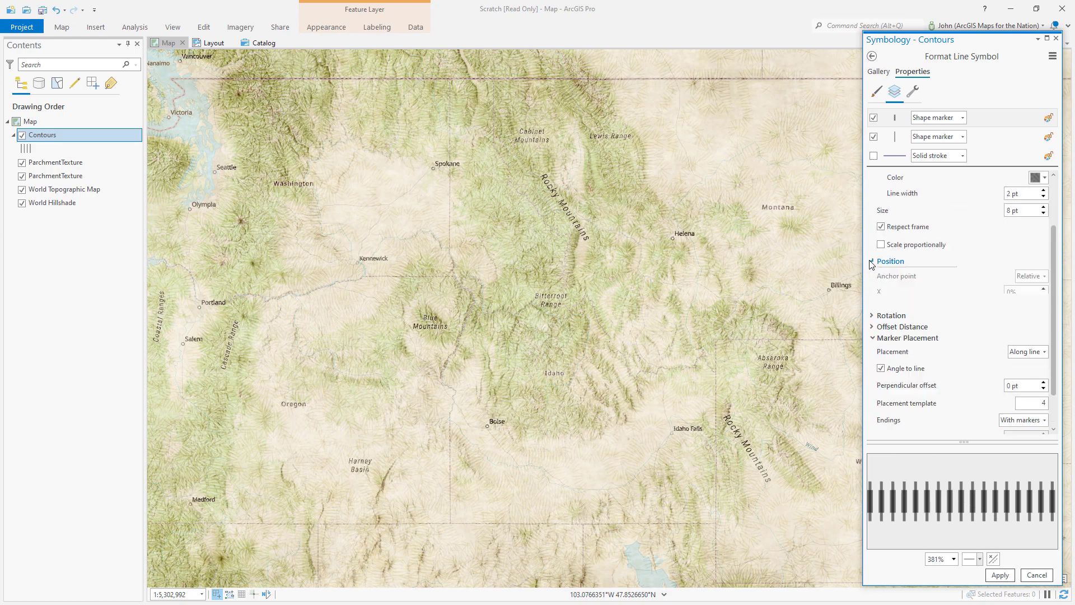
{"action": "left_click", "coordinate": [929, 276]}
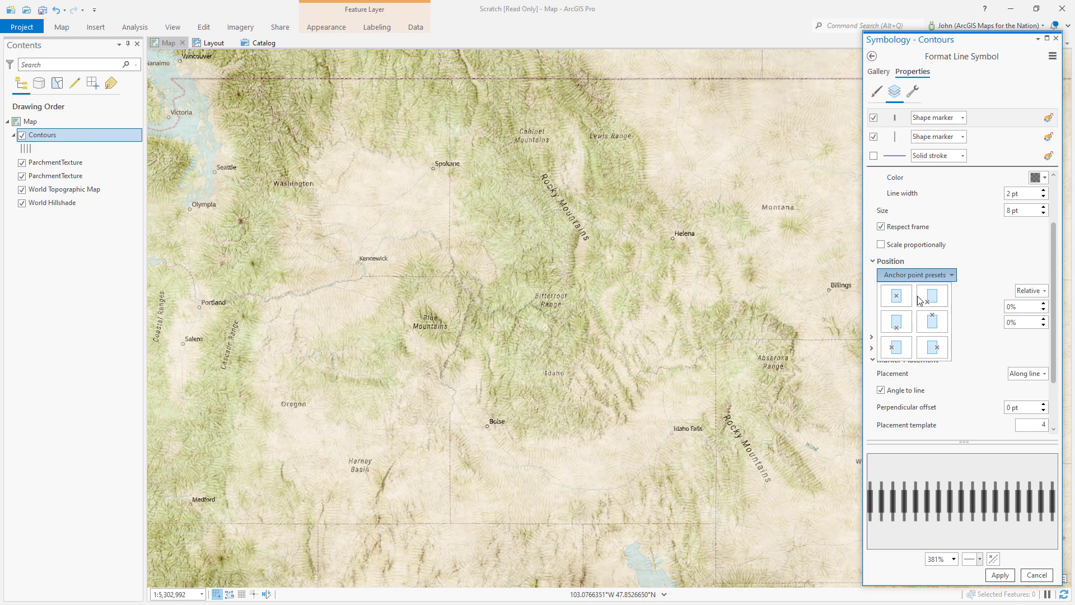
{"action": "left_click", "coordinate": [899, 326]}
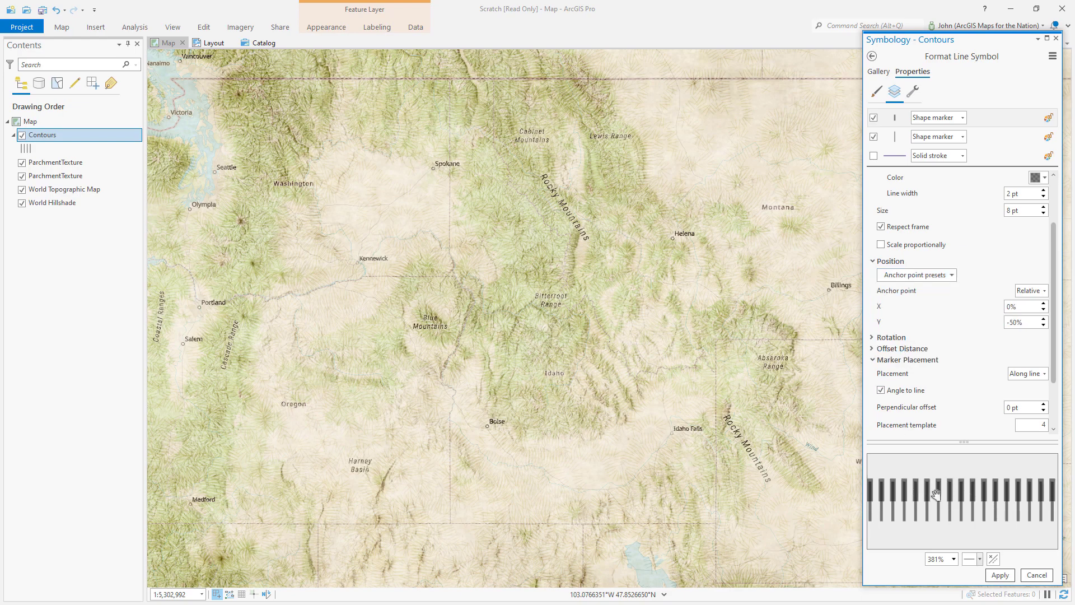
{"action": "scroll", "coordinate": [947, 504], "scroll_direction": "down", "scroll_amount": 4}
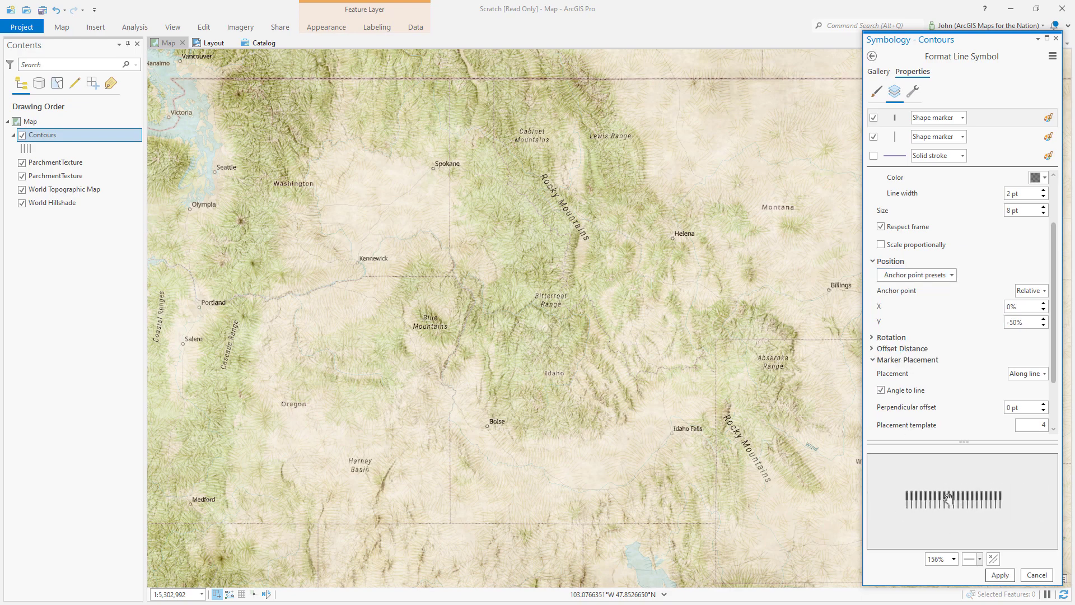
{"action": "scroll", "coordinate": [946, 504], "scroll_direction": "up", "scroll_amount": 2}
{"action": "left_click", "coordinate": [1001, 576]}
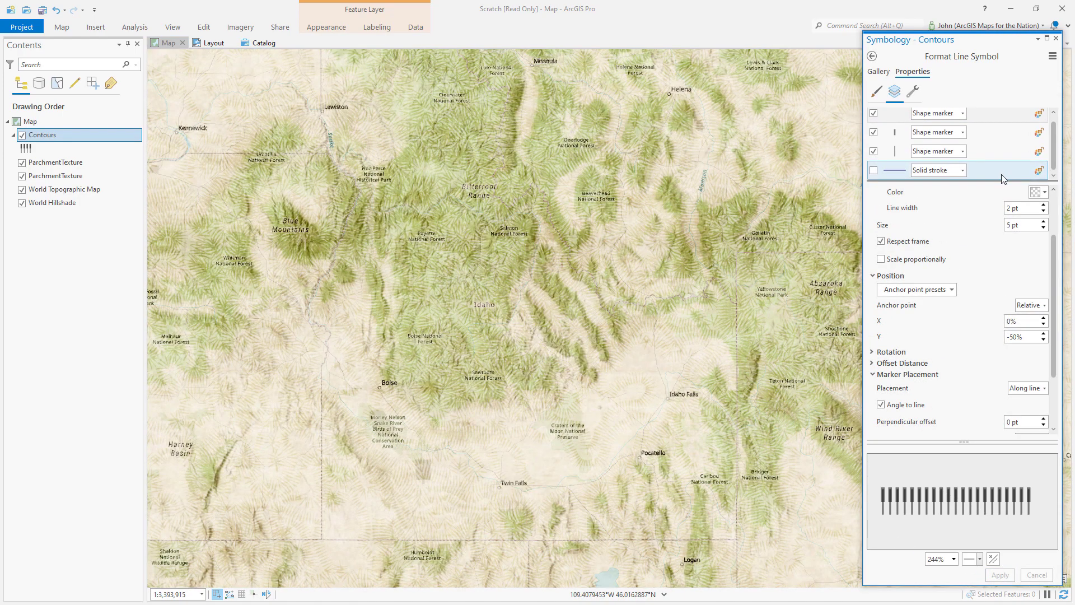
- Enable the contour stroke layer as a gradient stroke 30 pt wide
{"action": "left_click", "coordinate": [939, 177]}
{"action": "left_click", "coordinate": [874, 172]}
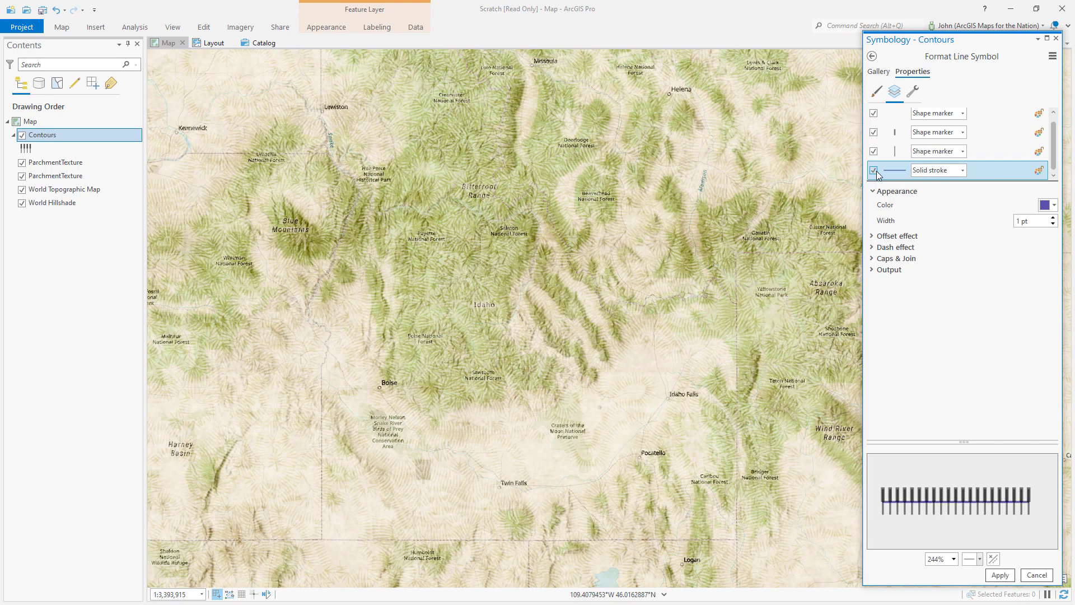
{"action": "left_click", "coordinate": [964, 170]}
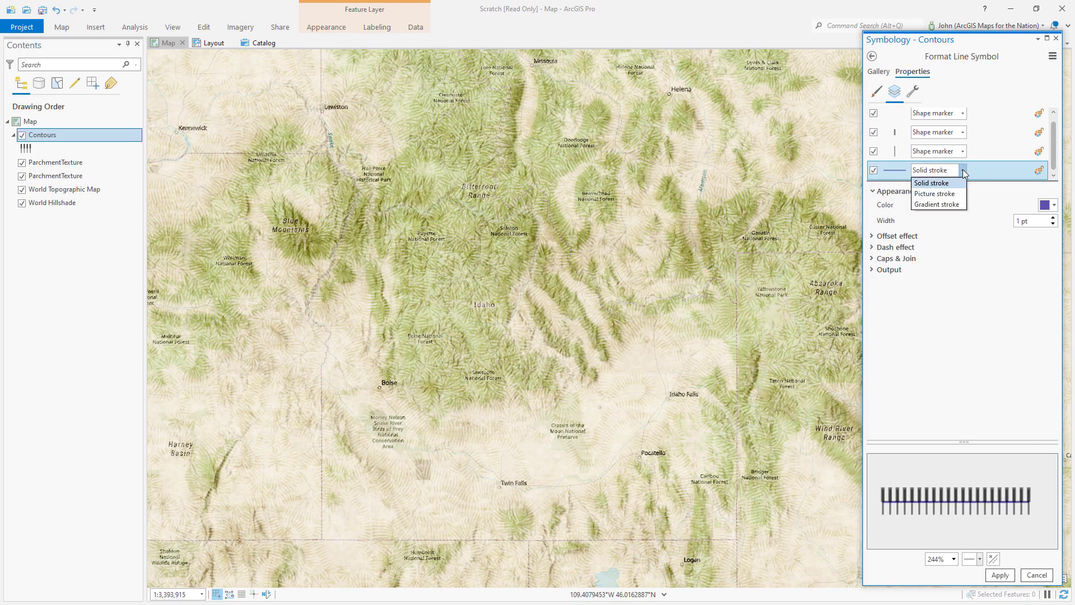
{"action": "left_click", "coordinate": [944, 207]}
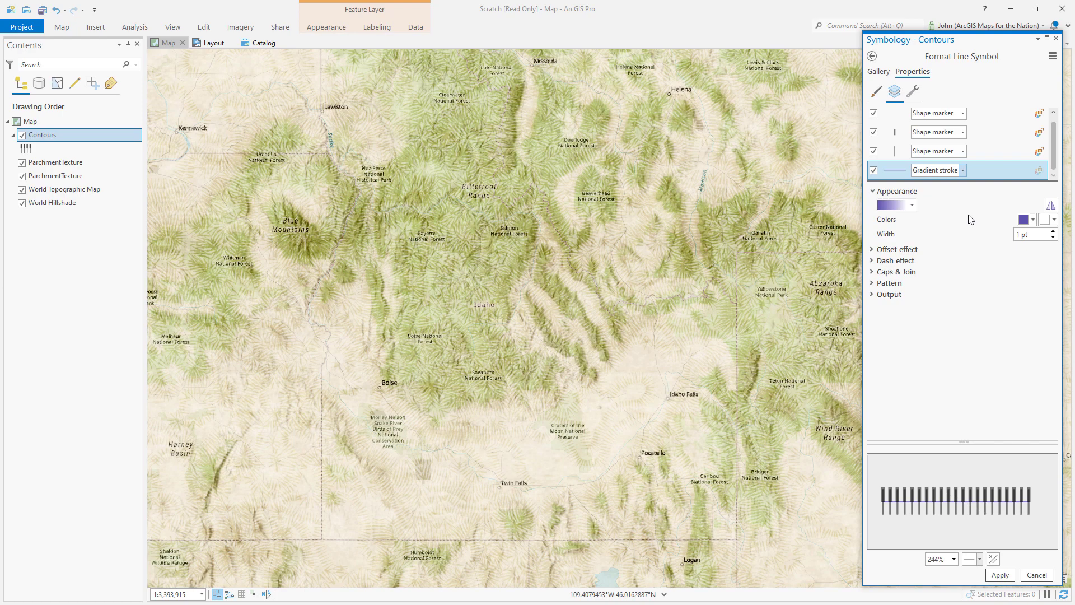
{"action": "left_click", "coordinate": [1054, 231]}
{"action": "left_click", "coordinate": [1054, 232]}
{"action": "left_click", "coordinate": [1053, 231]}
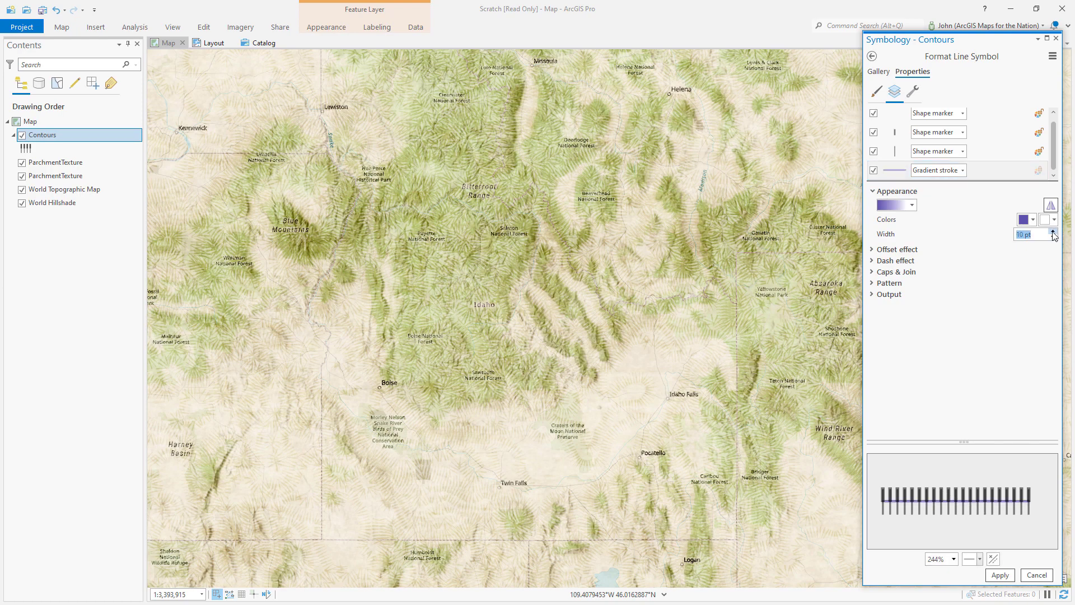
{"action": "left_click", "coordinate": [1054, 232]}
{"action": "left_click", "coordinate": [1054, 232]}
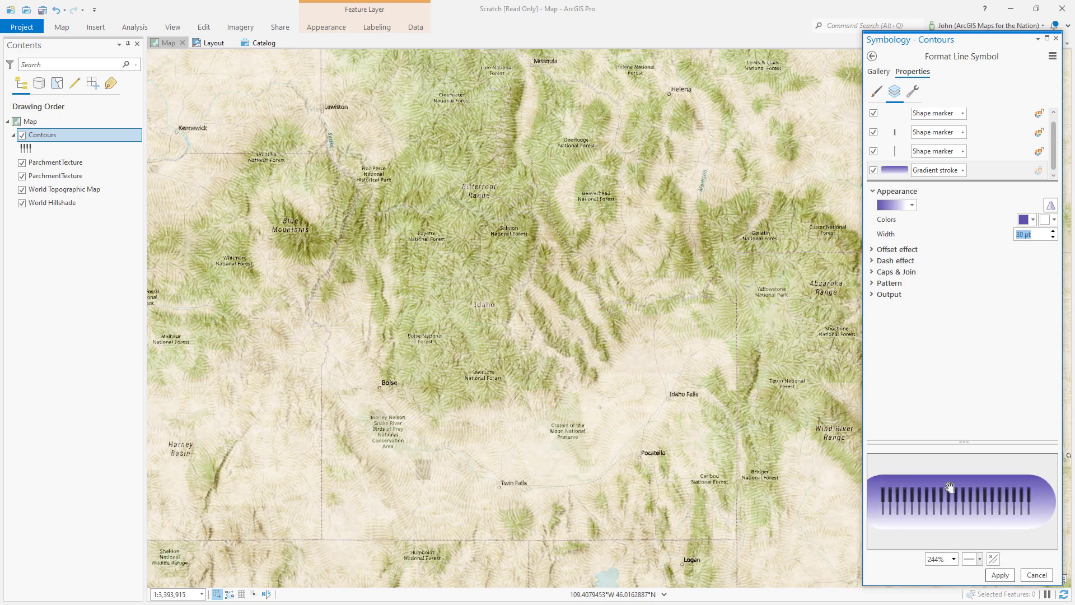
- Offset the gradient stroke by -7 pt using the Accurate option
{"action": "left_click", "coordinate": [876, 251]}
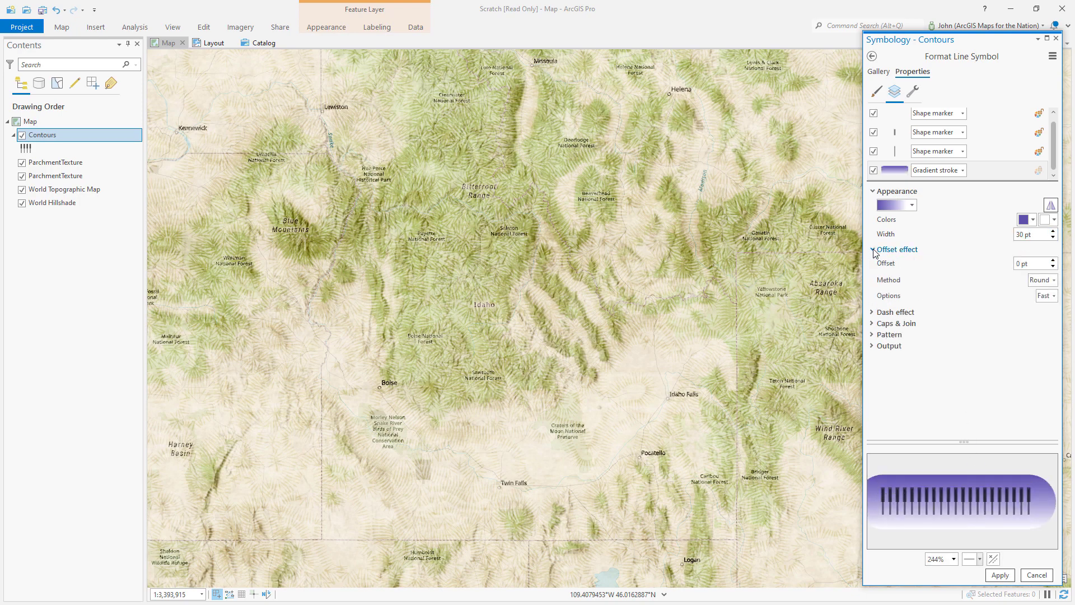
{"action": "left_click", "coordinate": [1054, 266]}
{"action": "left_click", "coordinate": [1054, 267]}
{"action": "left_click", "coordinate": [1053, 266]}
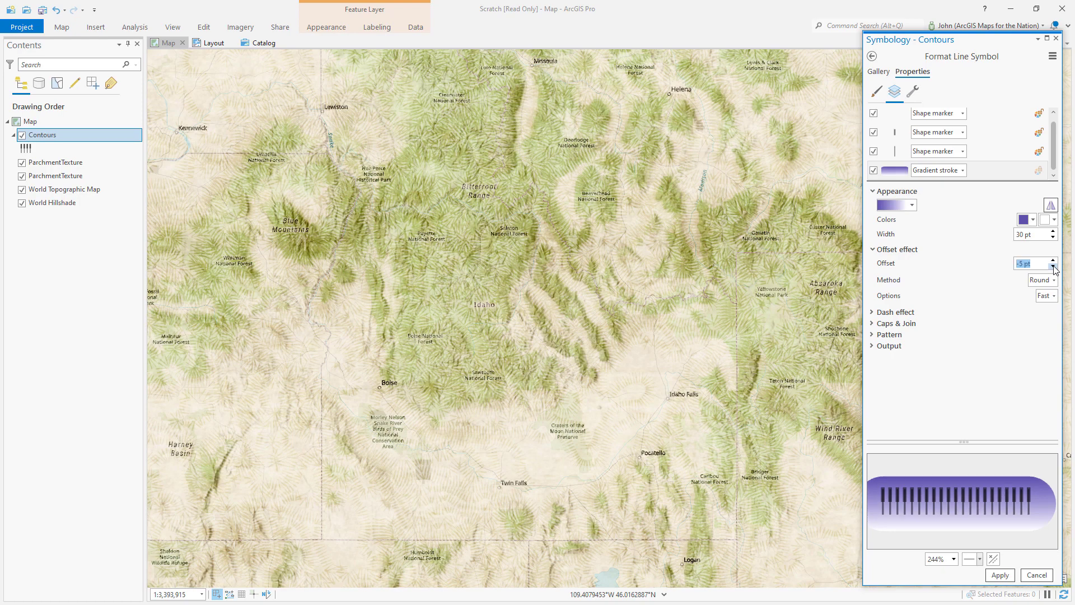
{"action": "left_click", "coordinate": [1053, 266]}
{"action": "left_click", "coordinate": [1054, 266]}
{"action": "left_click", "coordinate": [1054, 266]}
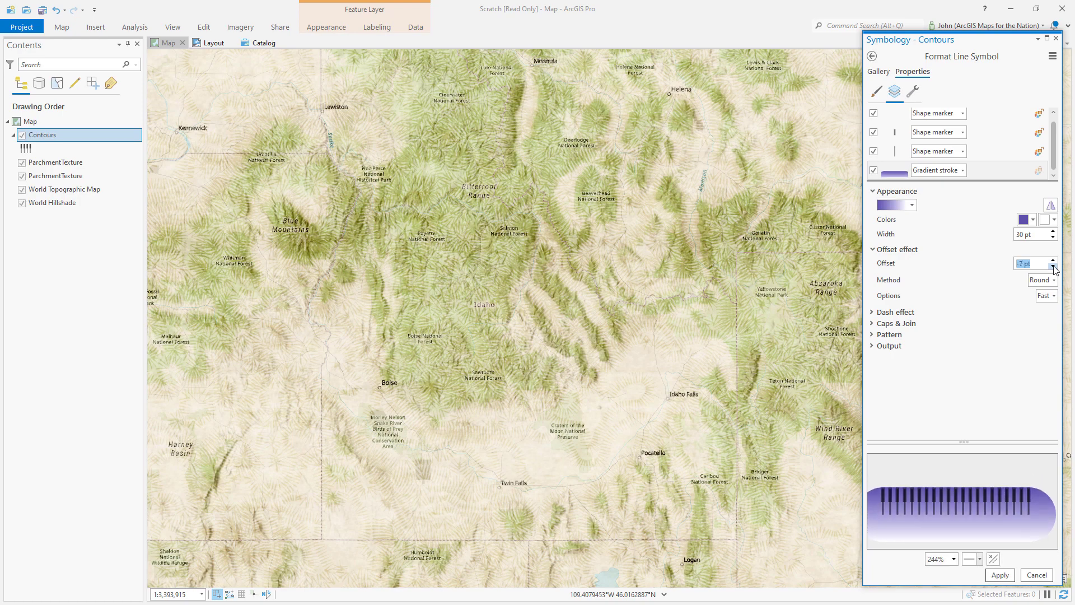
{"action": "left_click", "coordinate": [1055, 297]}
{"action": "left_click", "coordinate": [1049, 326]}
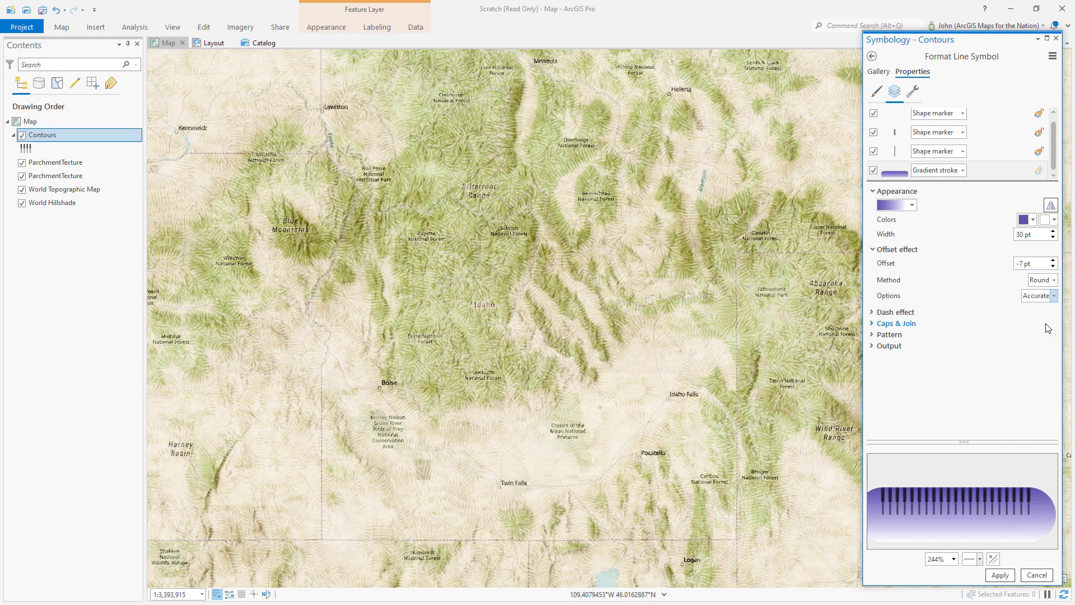
- Set the gradient's first colour to black at 50% transparency
{"action": "left_click", "coordinate": [1026, 223]}
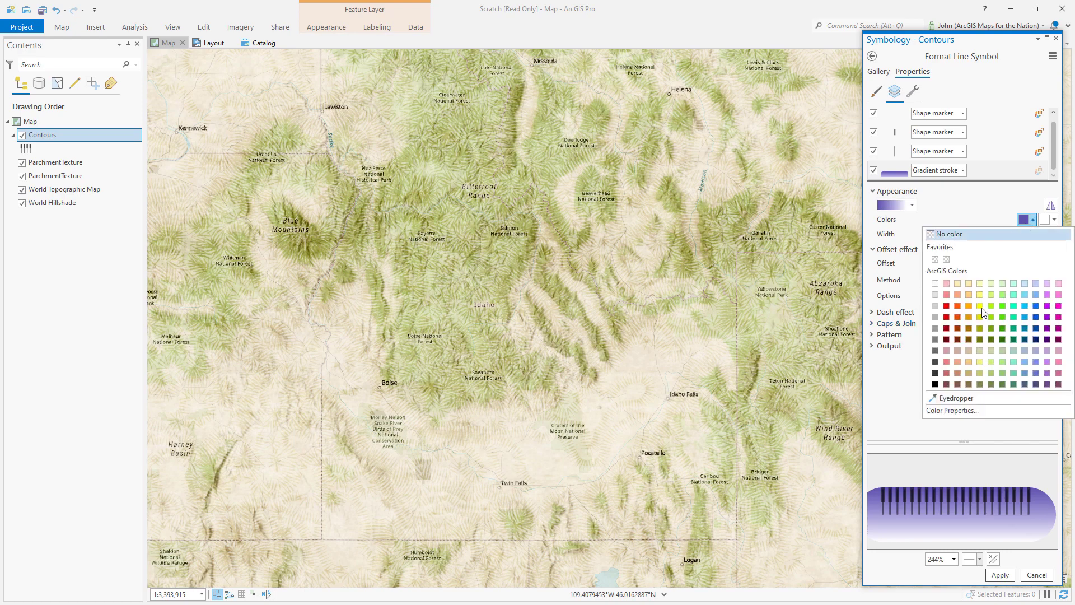
{"action": "left_click", "coordinate": [936, 384]}
{"action": "left_click", "coordinate": [1030, 220]}
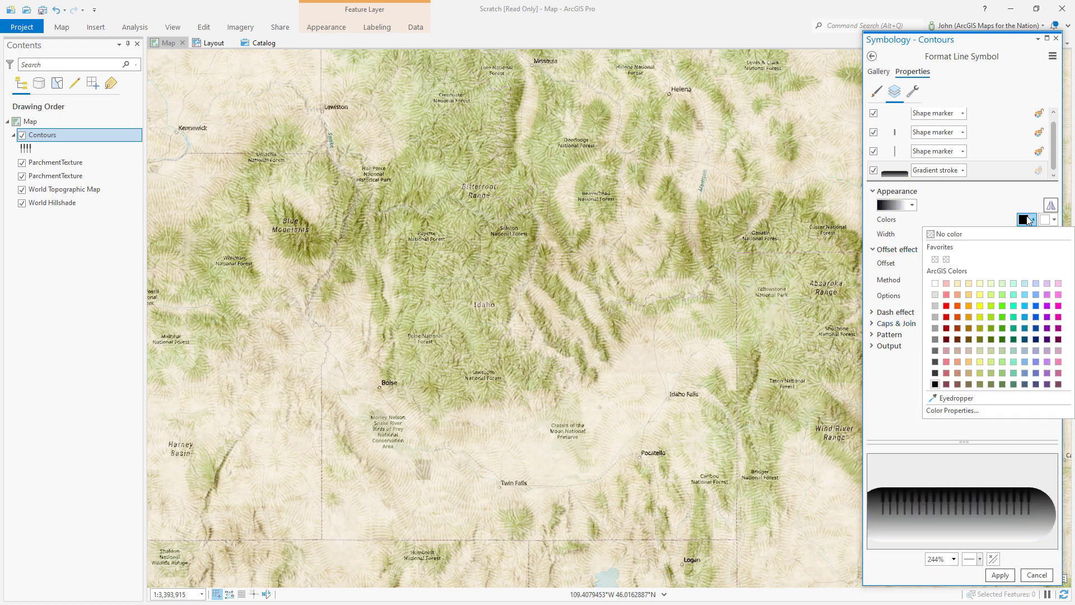
{"action": "left_click", "coordinate": [941, 413]}
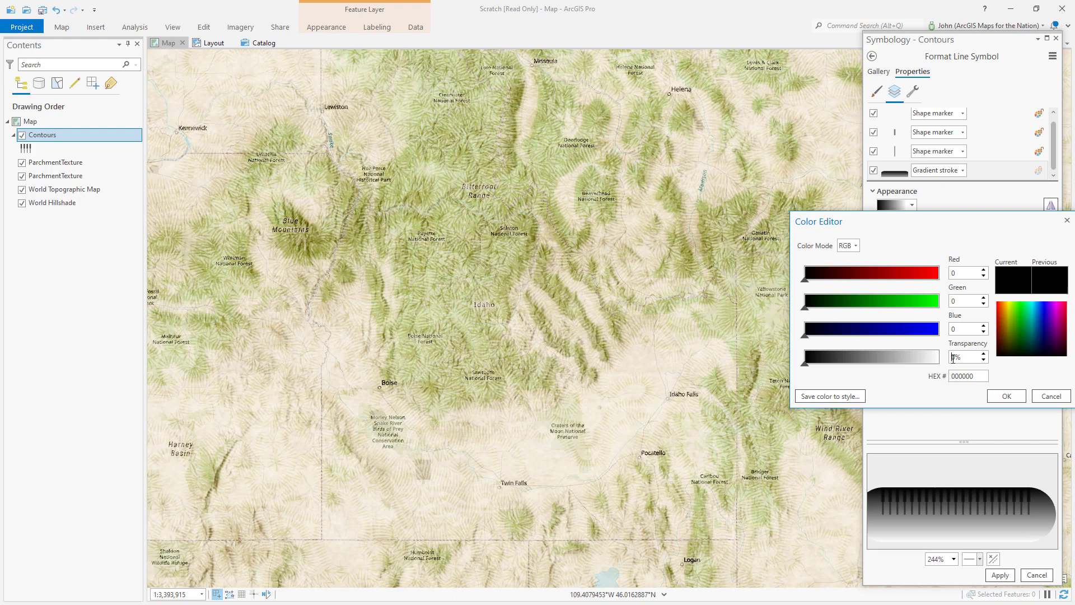
{"action": "left_click", "coordinate": [1008, 397]}
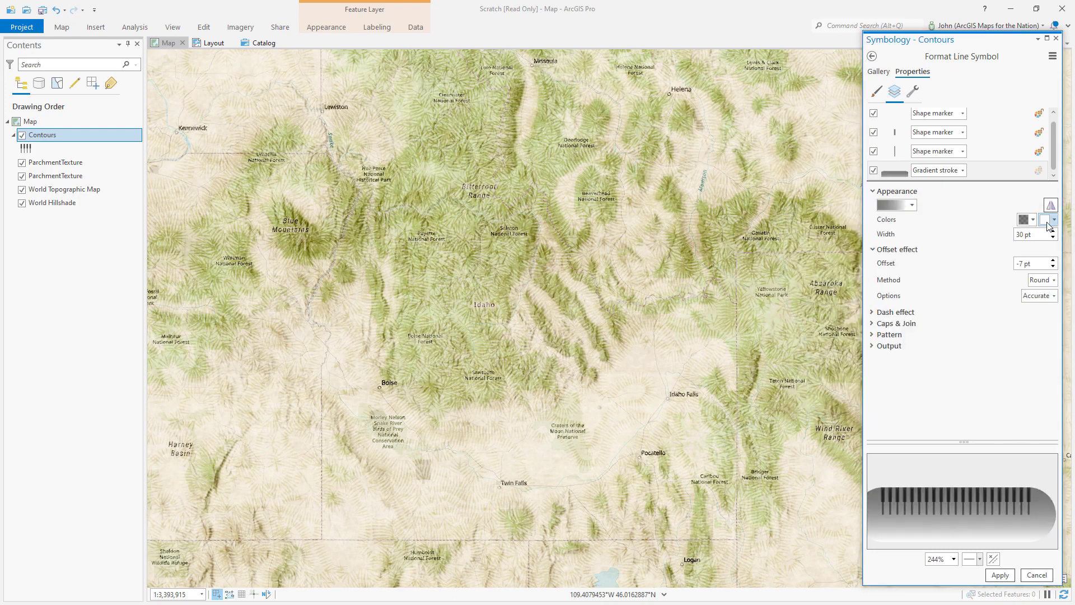
- Set the second colour to black at 100% transparency, apply, and pan east to inspect
{"action": "left_click", "coordinate": [1052, 221]}
{"action": "left_click", "coordinate": [936, 384]}
{"action": "left_click", "coordinate": [1045, 220]}
{"action": "left_click", "coordinate": [972, 411]}
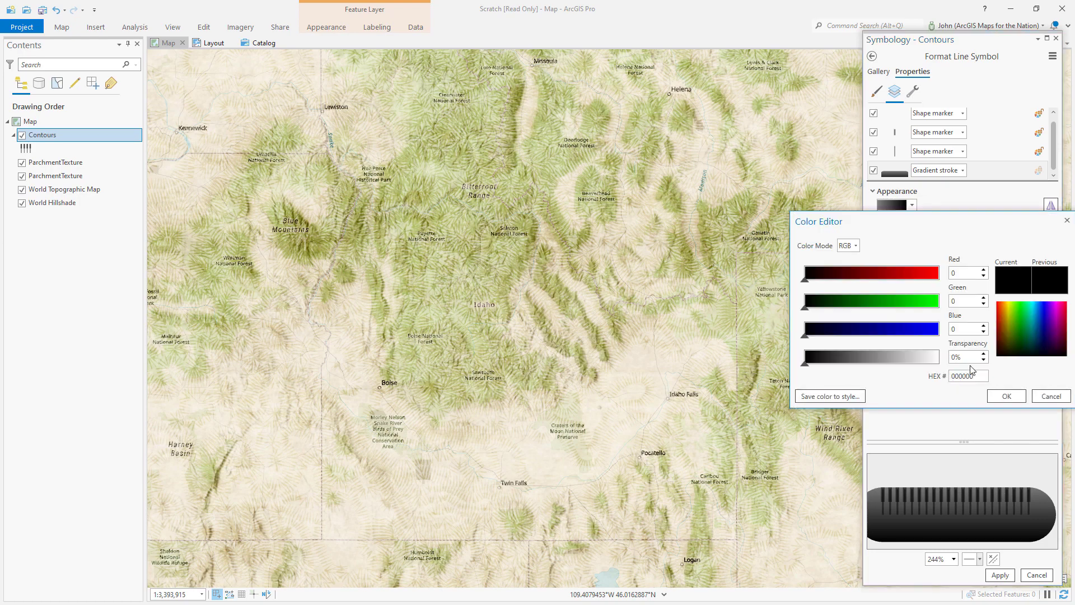
{"action": "left_click", "coordinate": [953, 361]}
{"action": "type", "text": "100"}
{"action": "left_click", "coordinate": [1007, 396]}
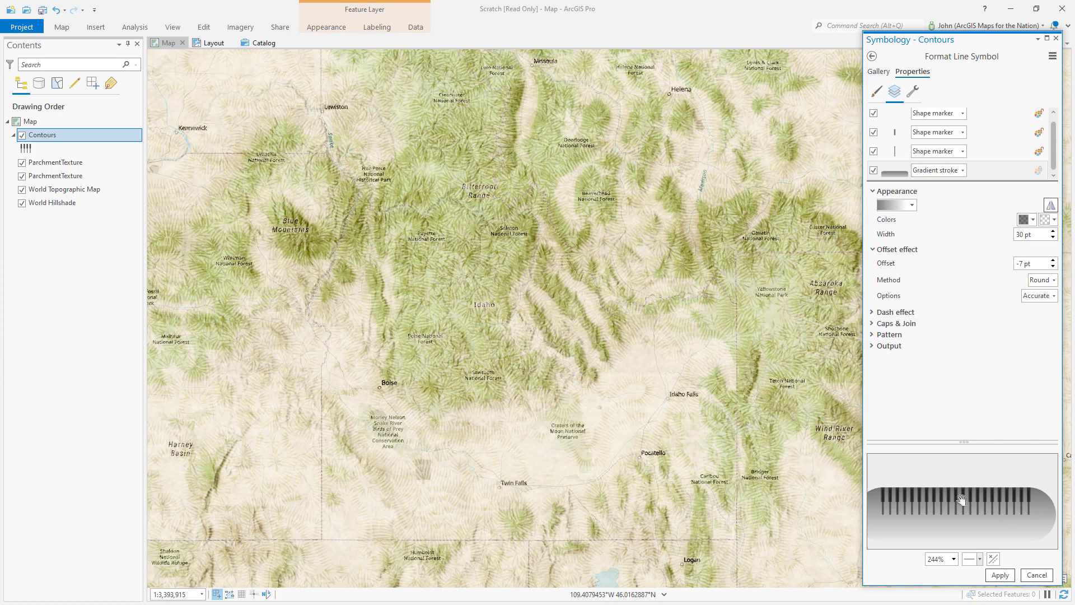
{"action": "left_click", "coordinate": [999, 577]}
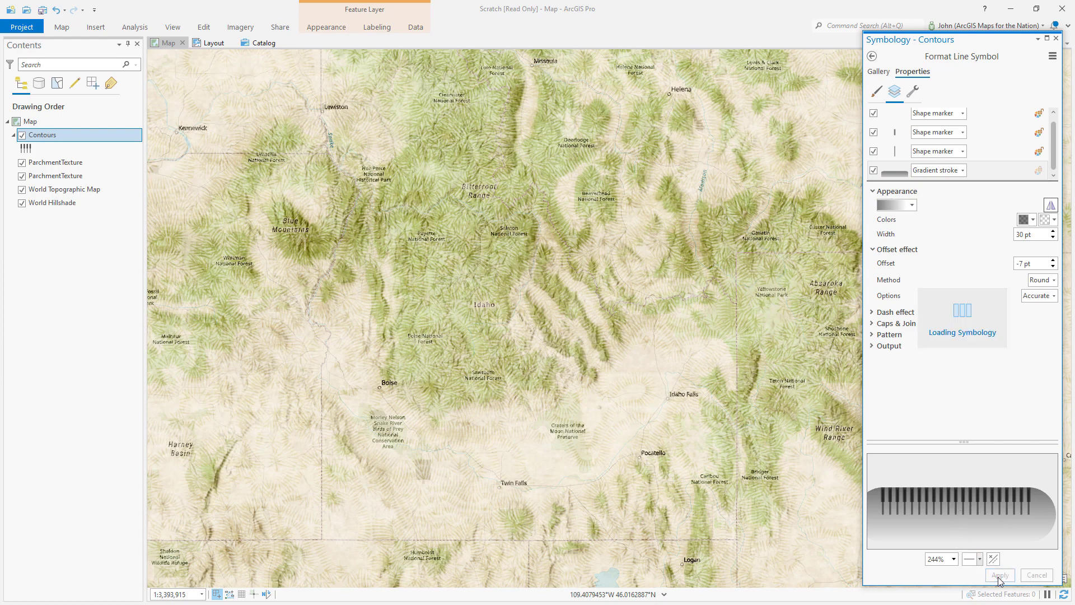
{"action": "left_click_drag", "start_coordinate": [706, 378], "coordinate": [322, 359]}
{"action": "left_click_drag", "start_coordinate": [857, 336], "coordinate": [490, 305]}
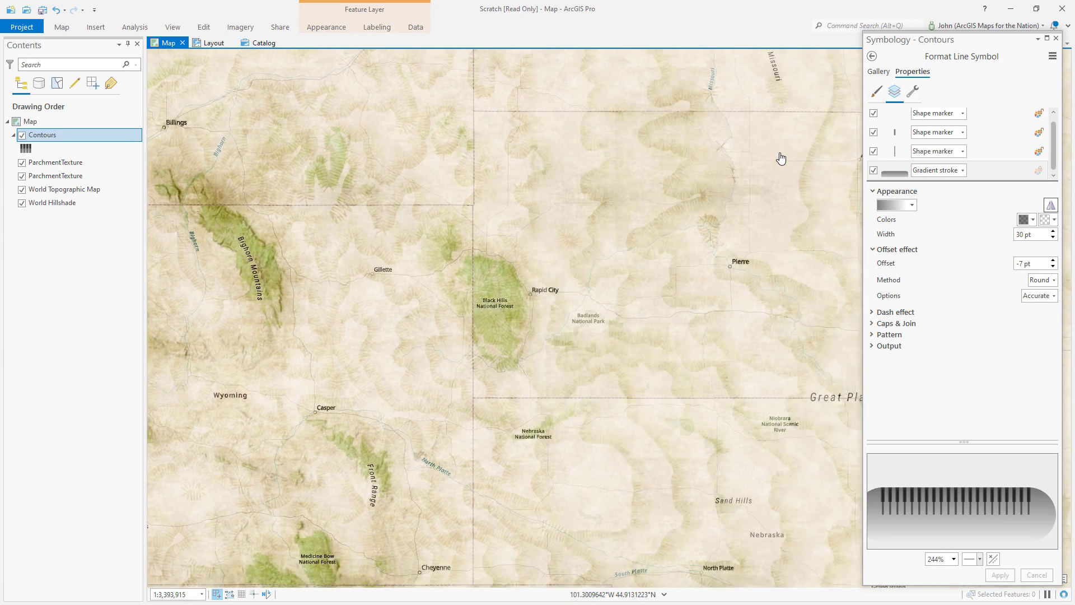
- Duplicate the contour symbol's Gradient stroke layer
{"action": "scroll", "coordinate": [1044, 137], "scroll_direction": "up", "scroll_amount": 1}
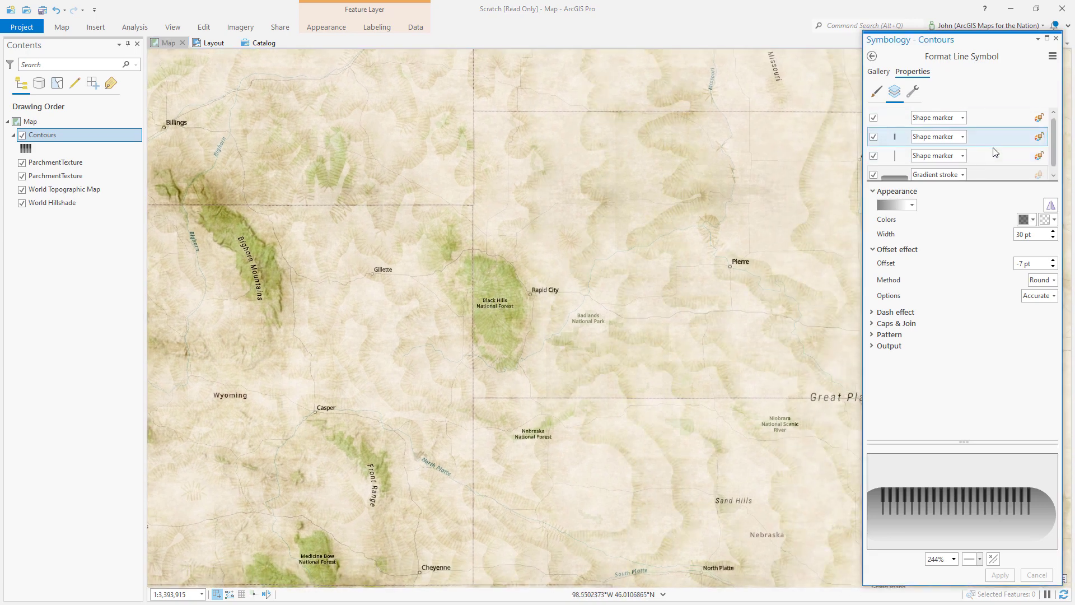
{"action": "left_click", "coordinate": [911, 94]}
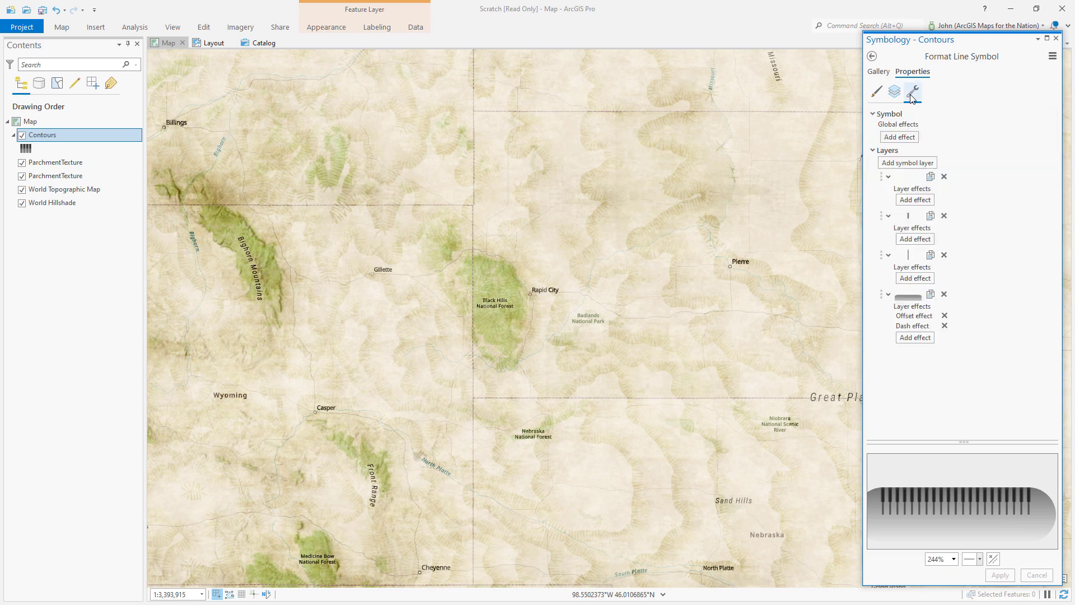
{"action": "left_click", "coordinate": [929, 295]}
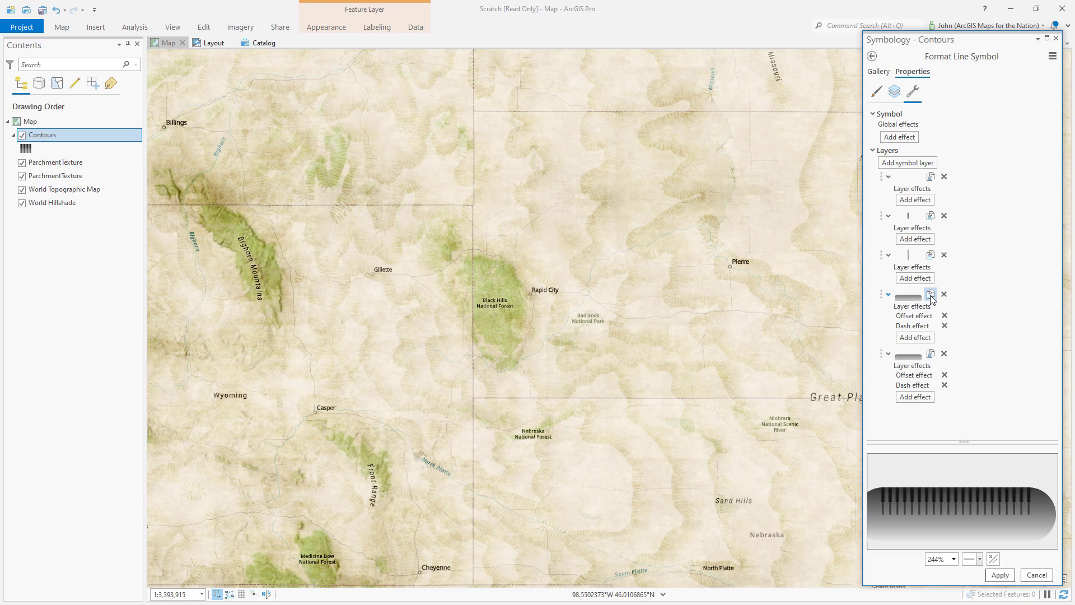
{"action": "left_click", "coordinate": [894, 91]}
- Give the upper gradient stroke a 10 pt width and 3 pt offset, and apply it
{"action": "scroll", "coordinate": [986, 146], "scroll_direction": "down", "scroll_amount": 1}
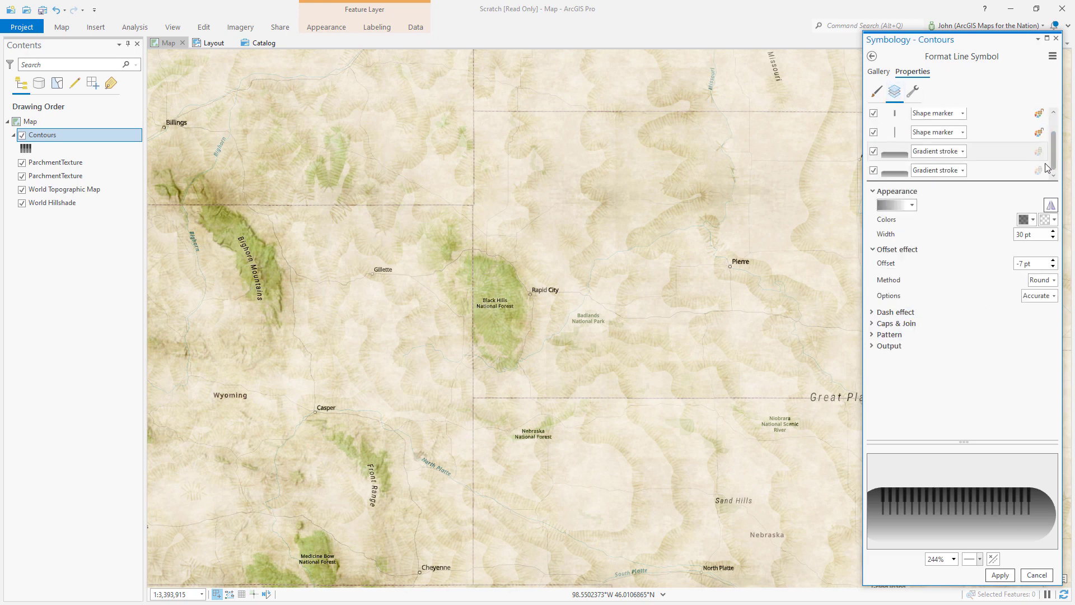
{"action": "left_click", "coordinate": [1010, 153]}
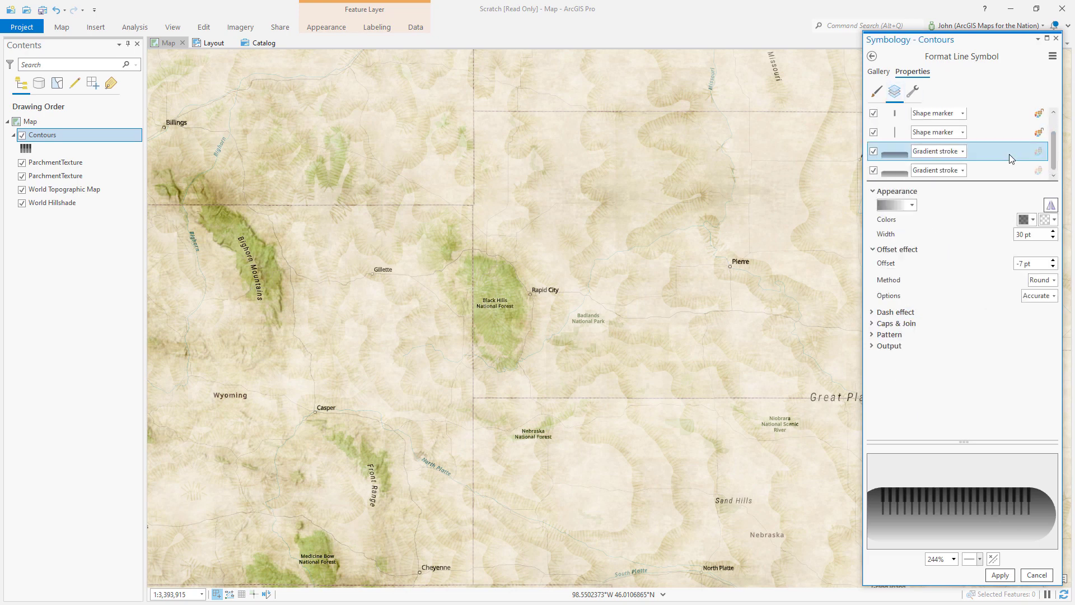
{"action": "left_click", "coordinate": [1024, 235]}
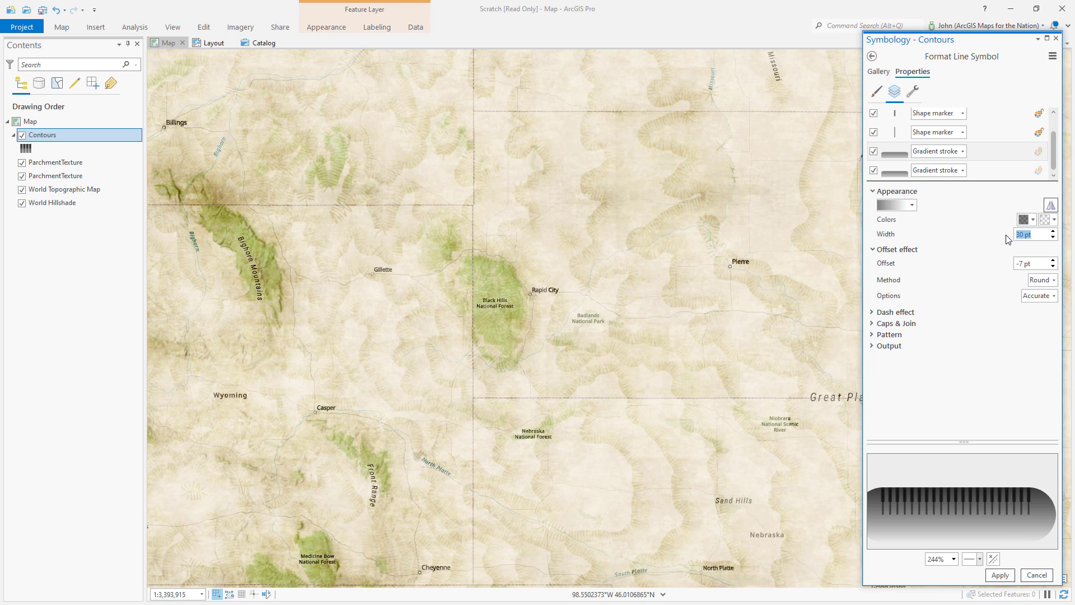
{"action": "type", "text": "10"}
{"action": "key", "text": "Tab"}
{"action": "left_click", "coordinate": [1054, 261]}
{"action": "left_click", "coordinate": [1053, 261]}
{"action": "left_click", "coordinate": [1054, 260]}
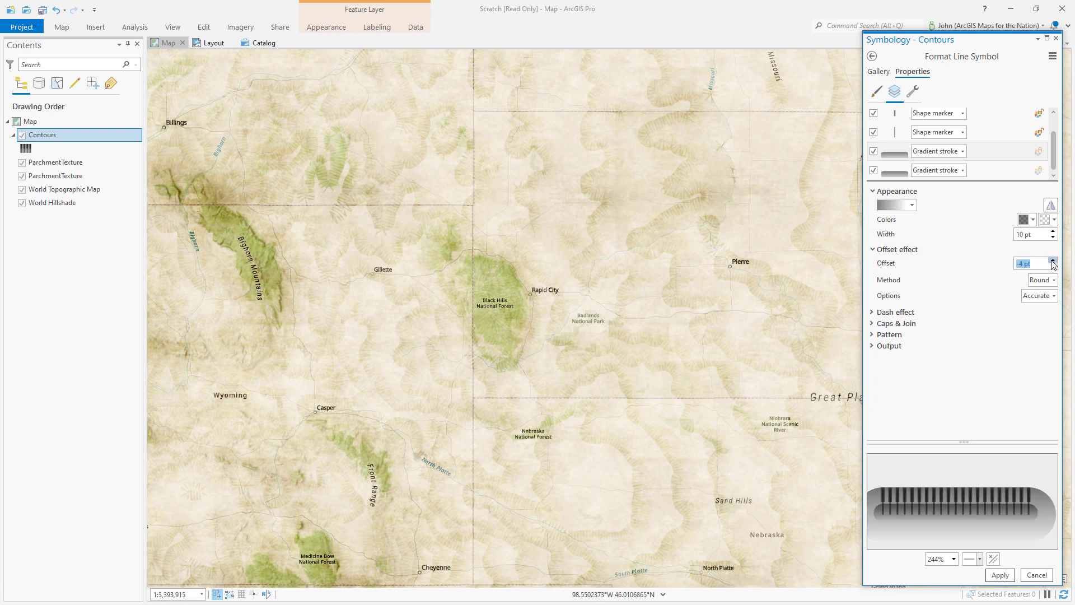
{"action": "left_click", "coordinate": [1053, 261]}
{"action": "left_click", "coordinate": [1053, 261]}
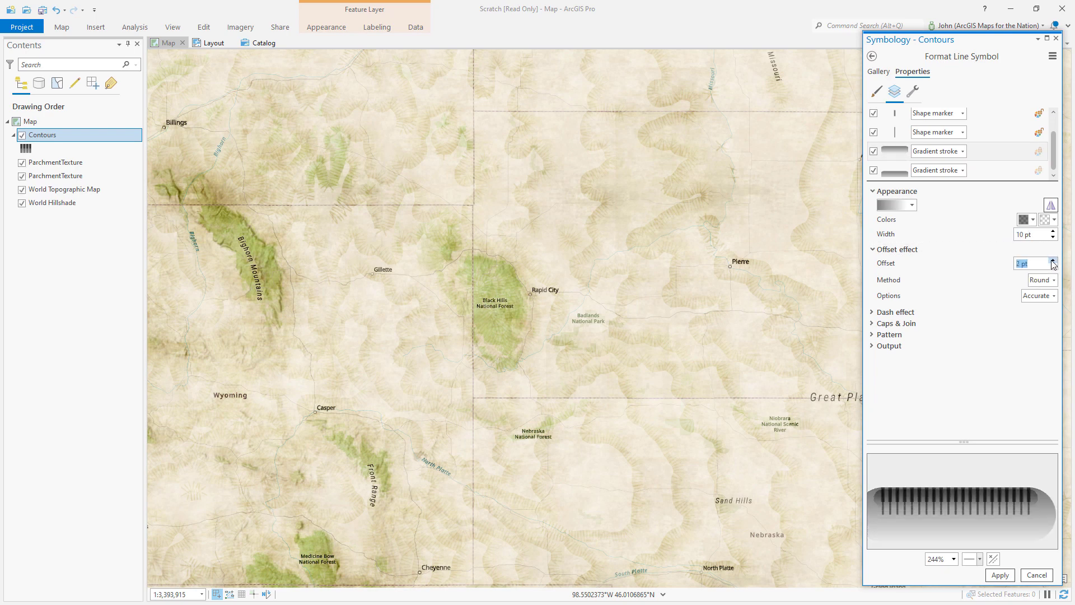
{"action": "left_click", "coordinate": [1054, 261]}
{"action": "left_click", "coordinate": [1000, 575]}
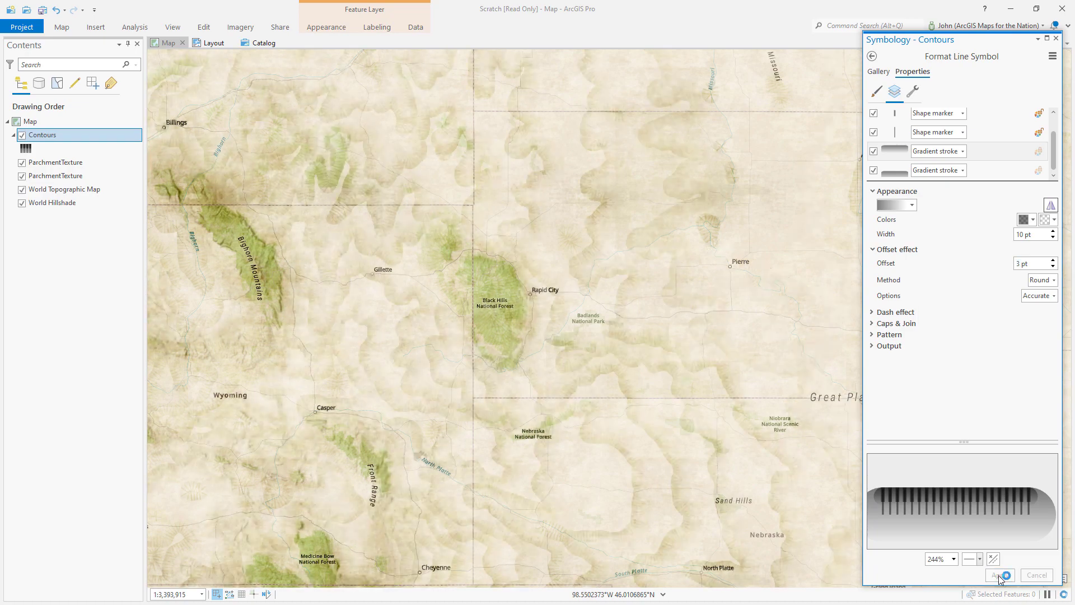
- Pan the map south from Colorado to Big Bend, then west to the Central Valley
{"action": "mouse_move", "coordinate": [610, 439]}
{"action": "left_mouse_down"}
{"action": "mouse_move", "coordinate": [569, 377]}
{"action": "mouse_move", "coordinate": [507, 219]}
{"action": "left_mouse_up"}
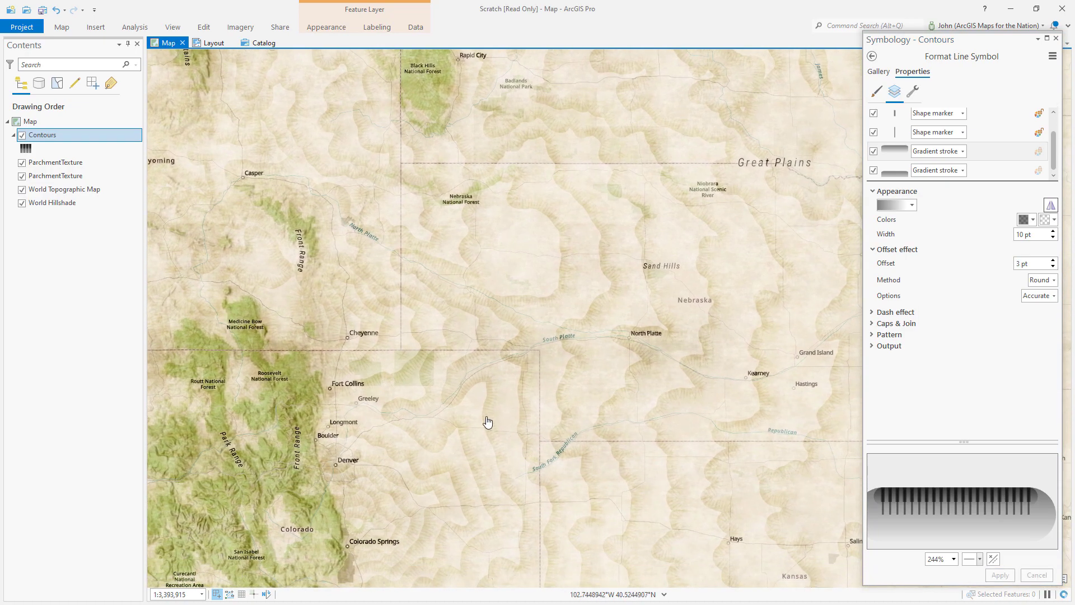
{"action": "left_click_drag", "start_coordinate": [487, 422], "coordinate": [505, 244]}
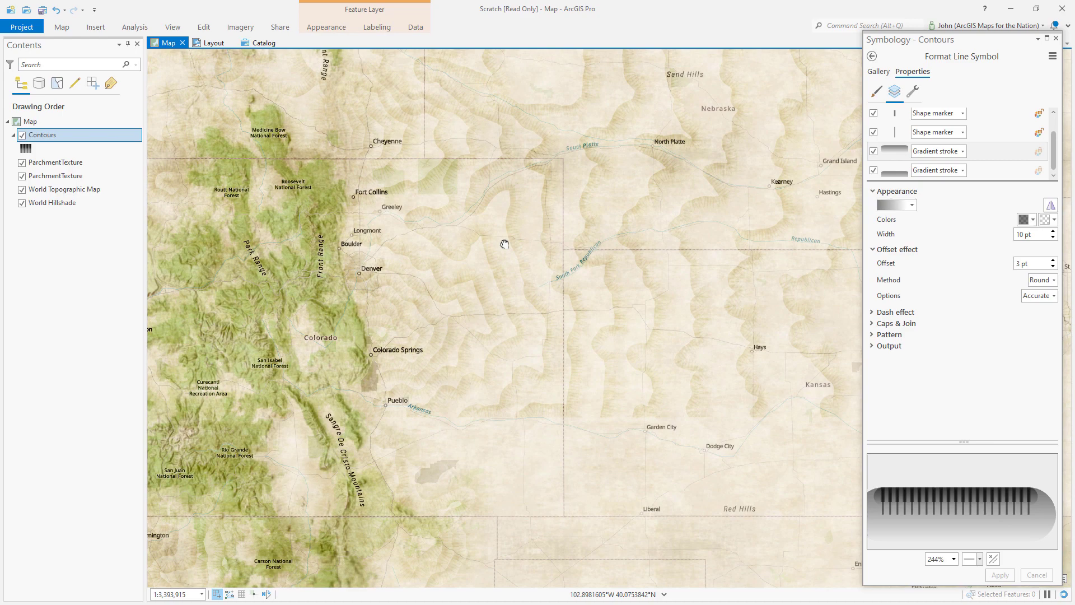
{"action": "left_click_drag", "start_coordinate": [521, 533], "coordinate": [463, 135]}
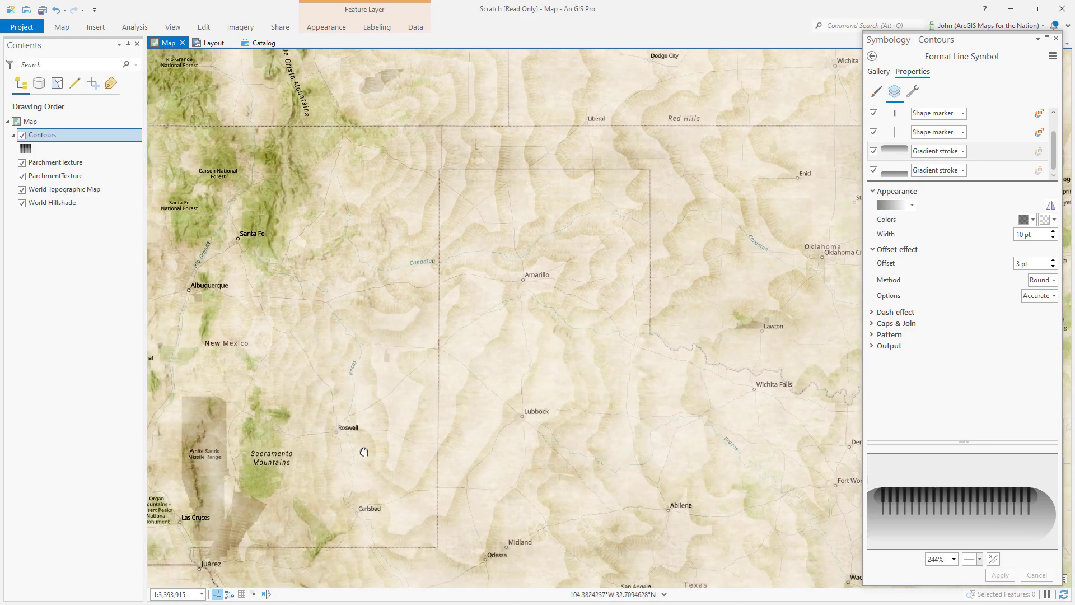
{"action": "left_click_drag", "start_coordinate": [362, 452], "coordinate": [381, 46]}
{"action": "left_click_drag", "start_coordinate": [252, 234], "coordinate": [745, 437]}
{"action": "left_click_drag", "start_coordinate": [185, 314], "coordinate": [347, 396]}
{"action": "scroll", "coordinate": [347, 396], "scroll_direction": "up", "scroll_amount": 3}
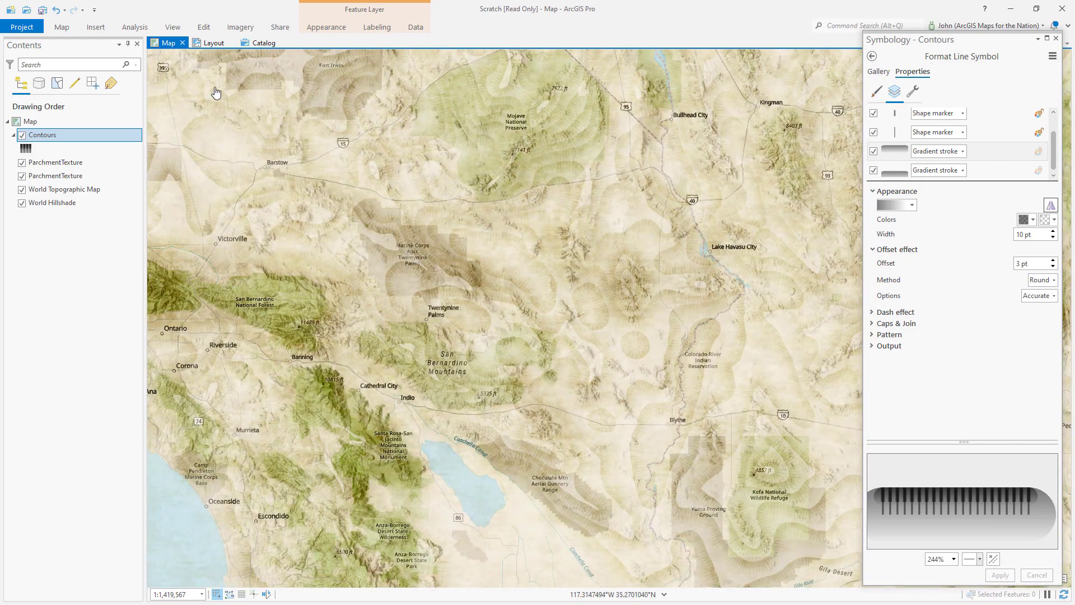
{"action": "left_click_drag", "start_coordinate": [216, 93], "coordinate": [858, 560]}
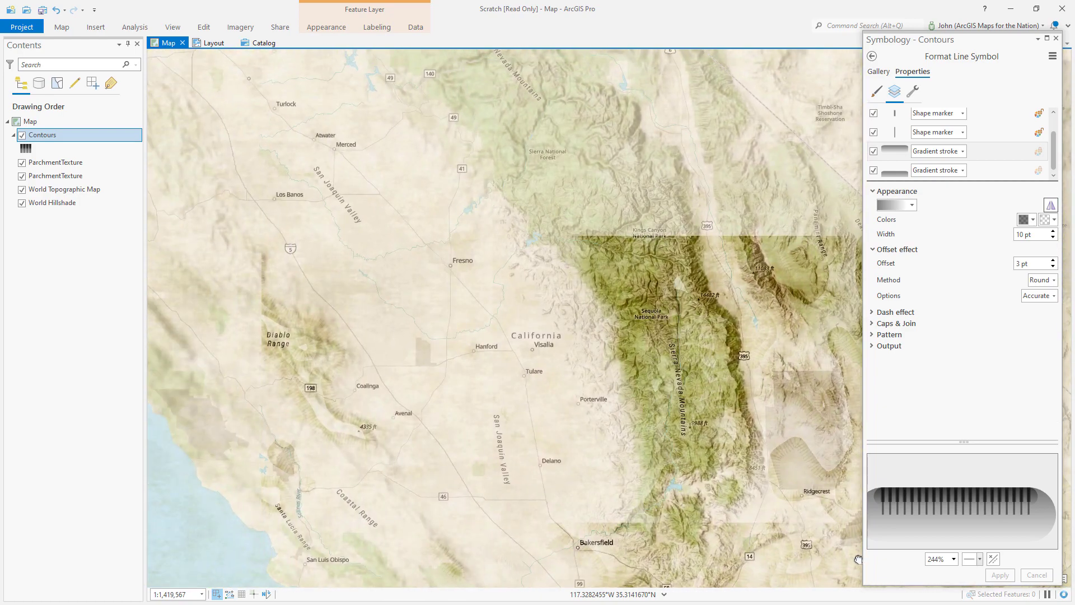
- Close the Symbology pane and pan north past Sacramento and Mt Shasta to Medford
{"action": "left_click", "coordinate": [1056, 38]}
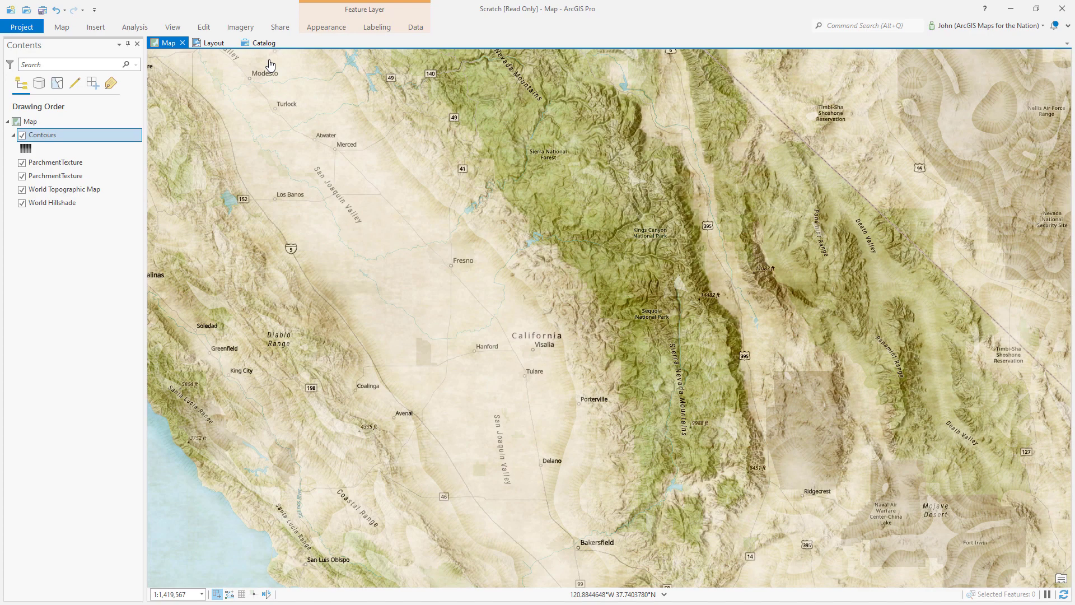
{"action": "left_click_drag", "start_coordinate": [270, 65], "coordinate": [263, 307]}
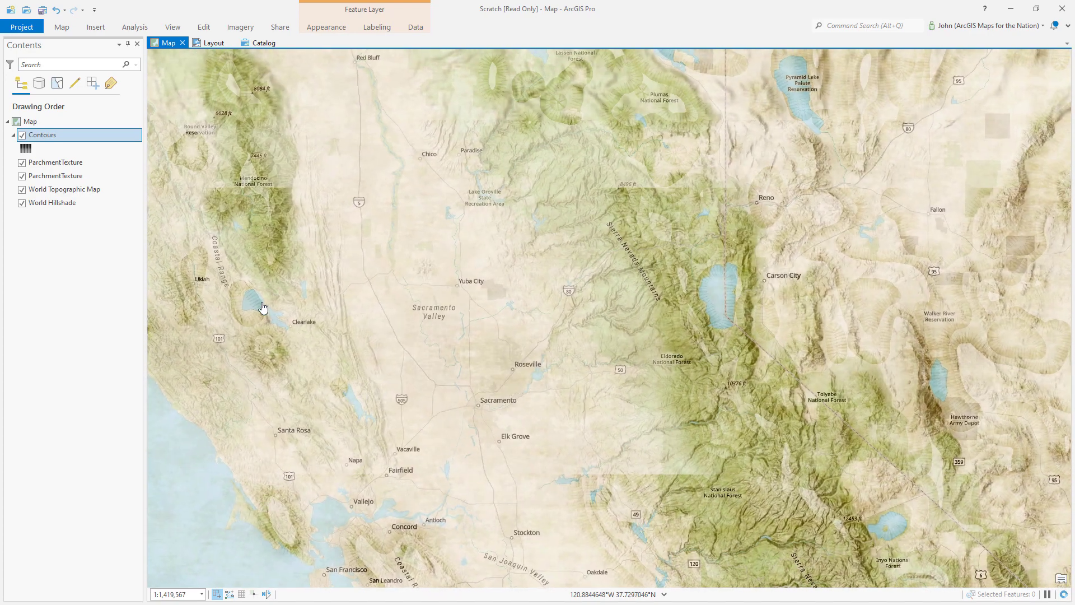
{"action": "scroll", "coordinate": [263, 308], "scroll_direction": "up", "scroll_amount": 2}
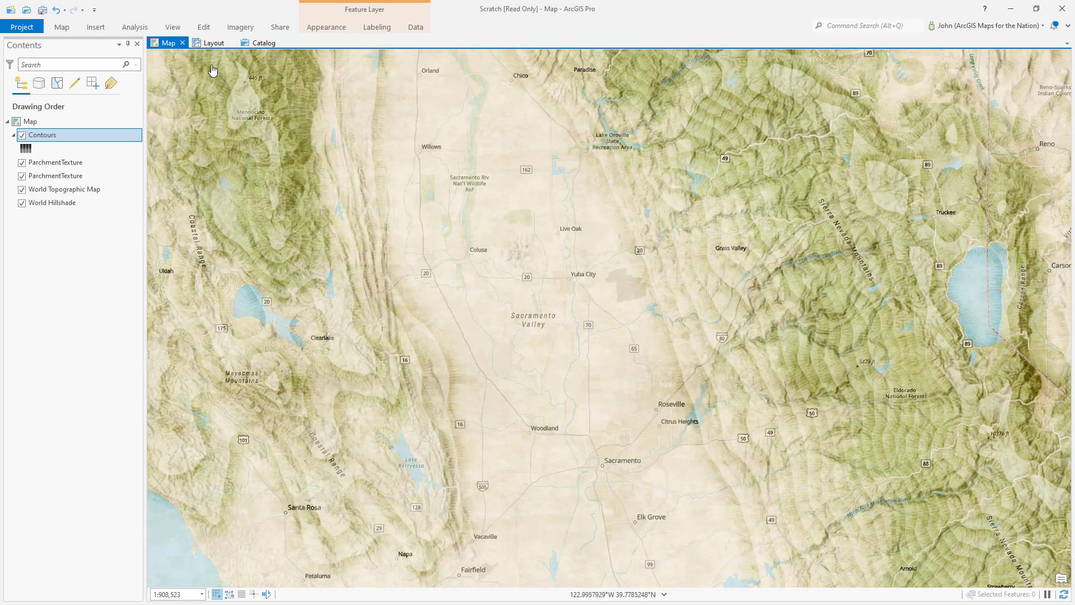
{"action": "left_click_drag", "start_coordinate": [212, 70], "coordinate": [593, 572]}
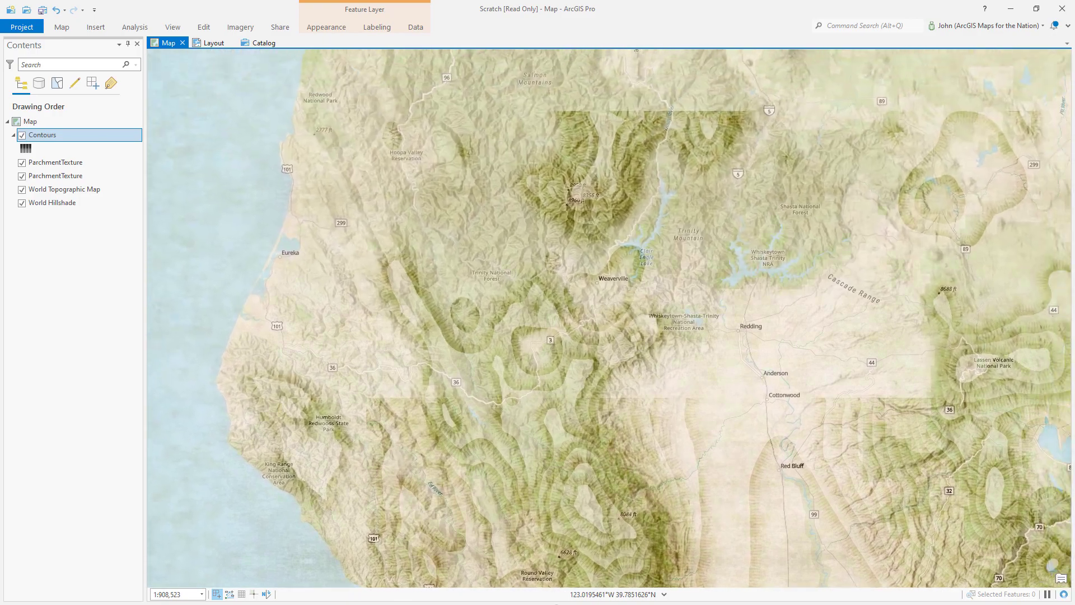
{"action": "left_click_drag", "start_coordinate": [520, 117], "coordinate": [428, 411]}
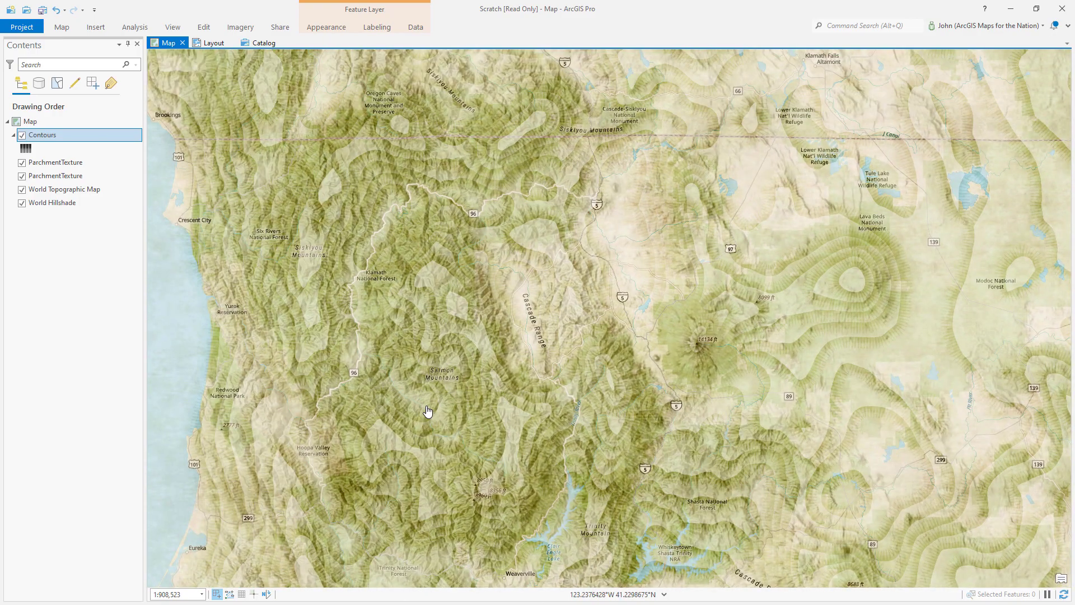
{"action": "left_click_drag", "start_coordinate": [183, 99], "coordinate": [248, 524]}
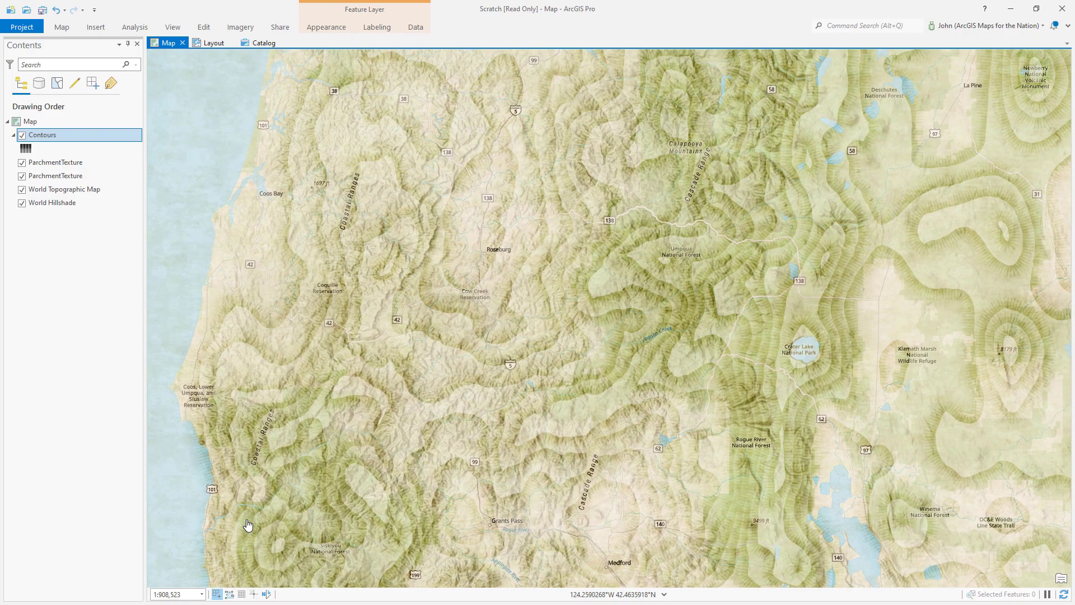
{"action": "scroll", "coordinate": [558, 457], "scroll_direction": "down", "scroll_amount": 3}
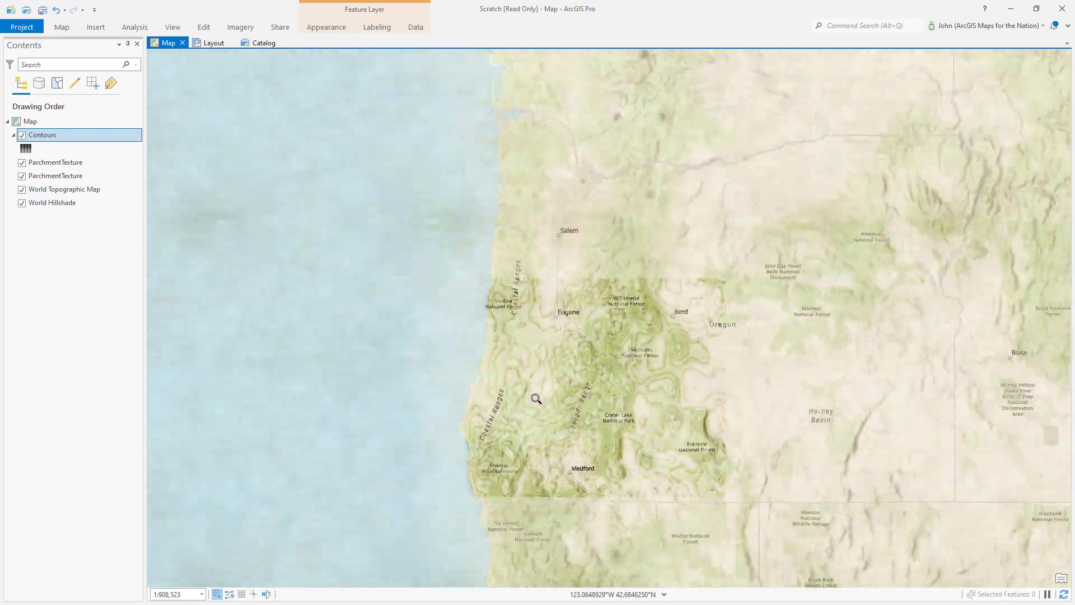
{"action": "scroll", "coordinate": [579, 173], "scroll_direction": "up", "scroll_amount": 4}
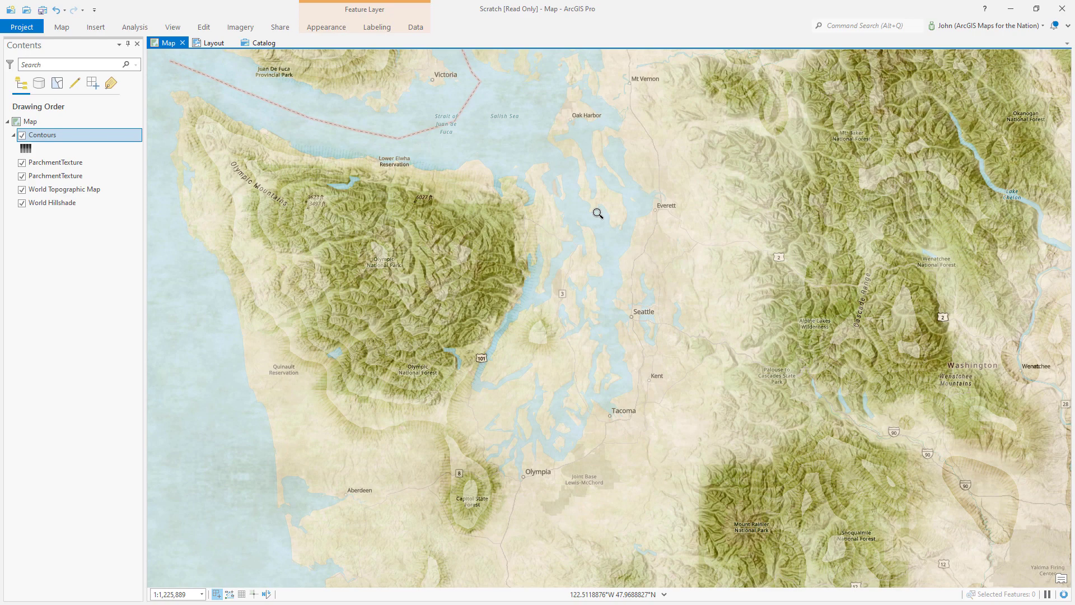